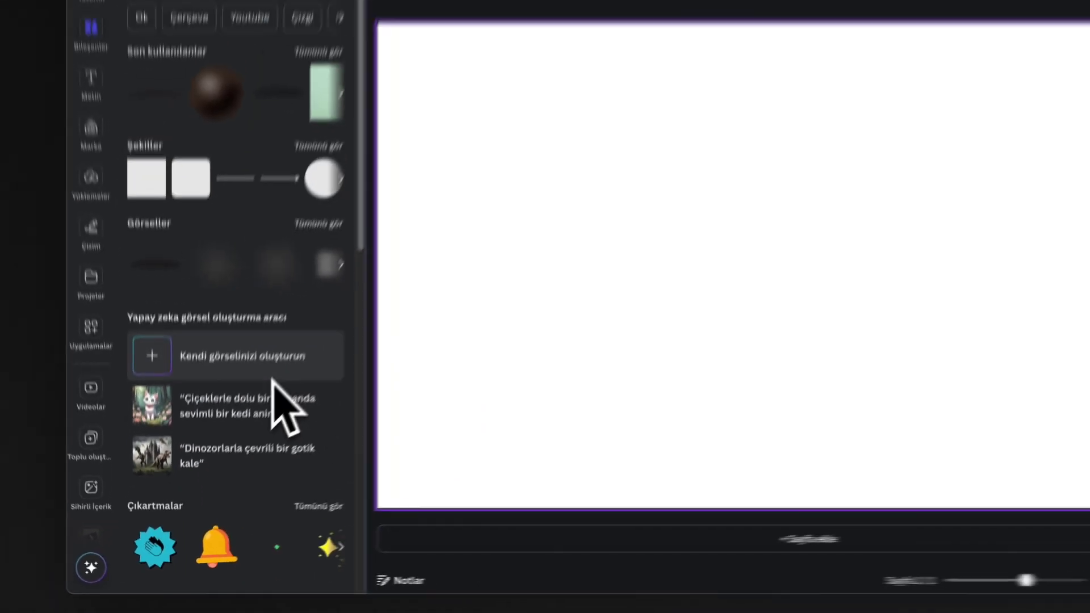
Browse the elements library down to its frames section and look over the full frames collection and the search suggestions.
scroll(347, 596, down, 2)
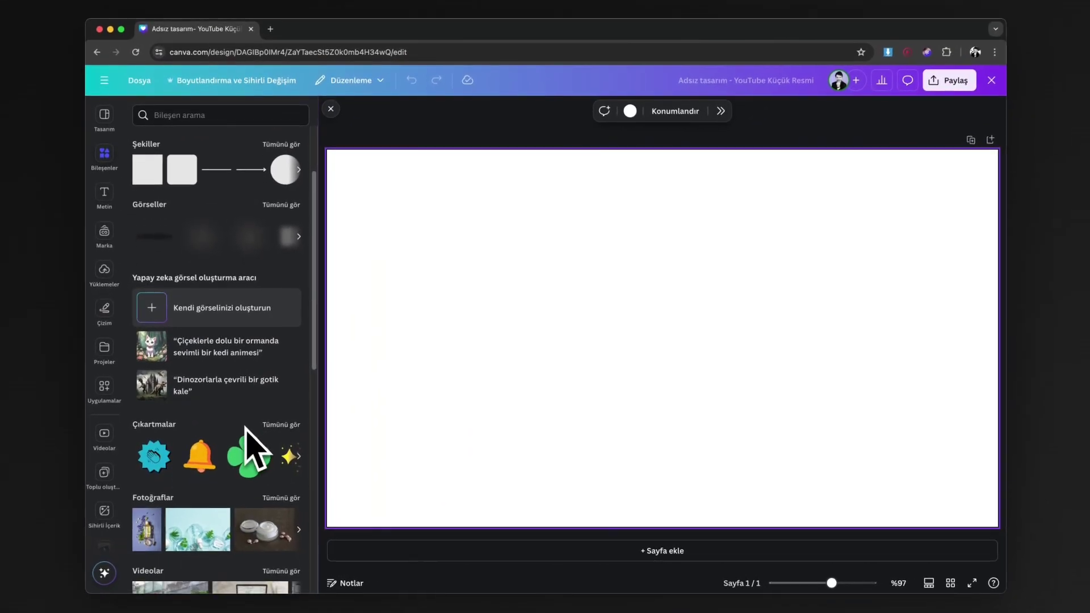
scroll(248, 448, down, 9)
scroll(250, 446, down, 1)
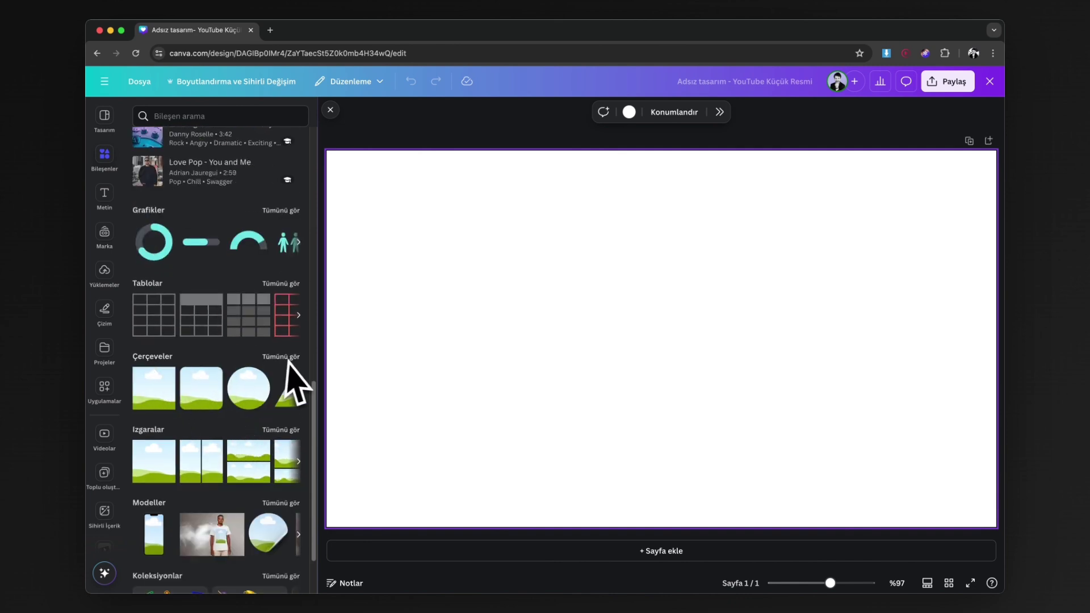
scroll(165, 471, down, 2)
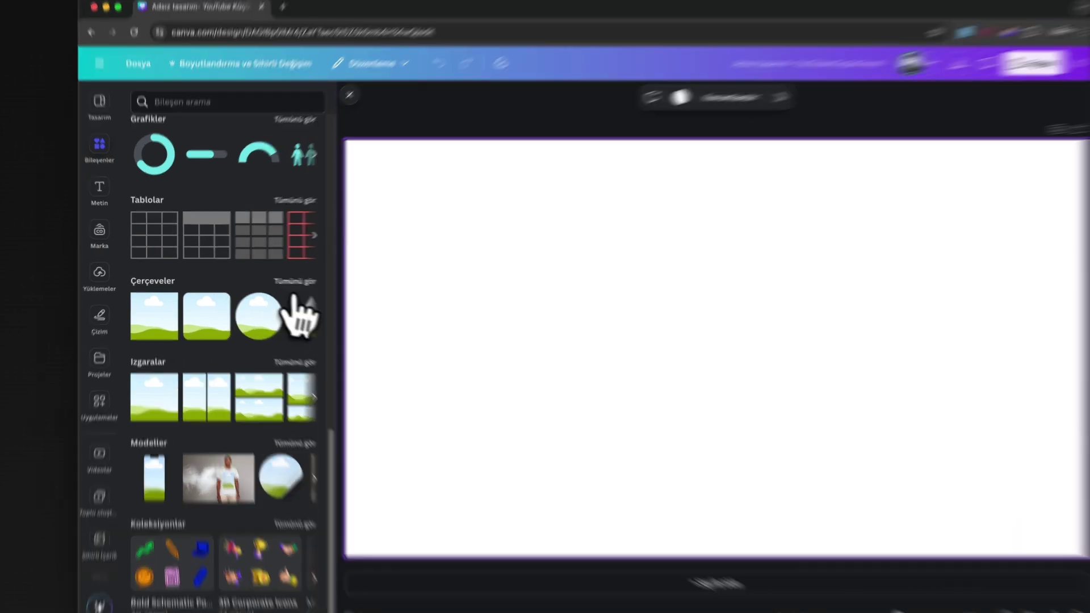
click(281, 278)
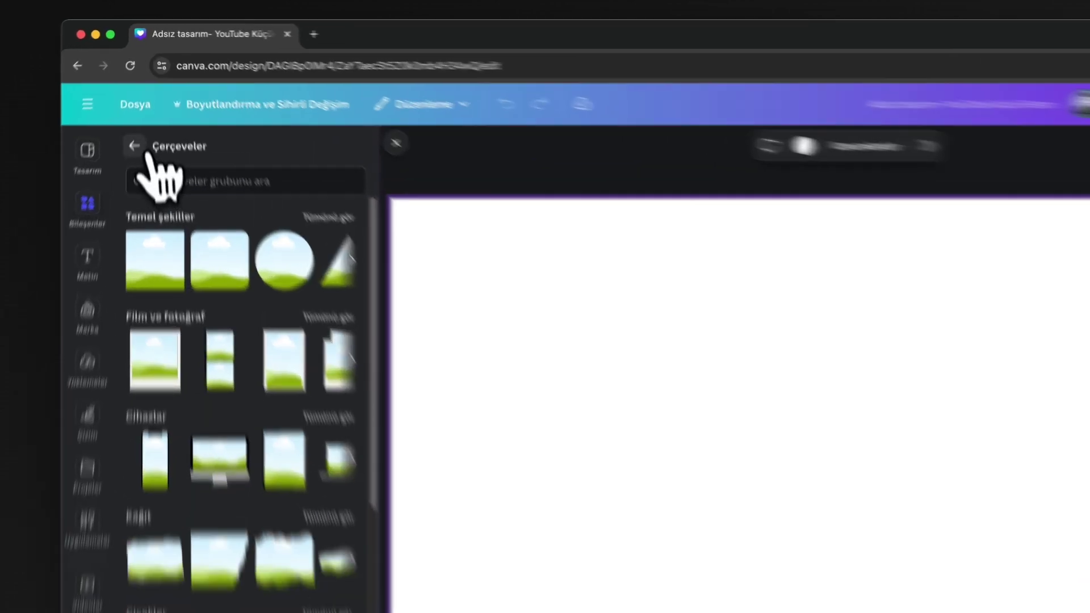
click(139, 112)
scroll(166, 133, up, 3)
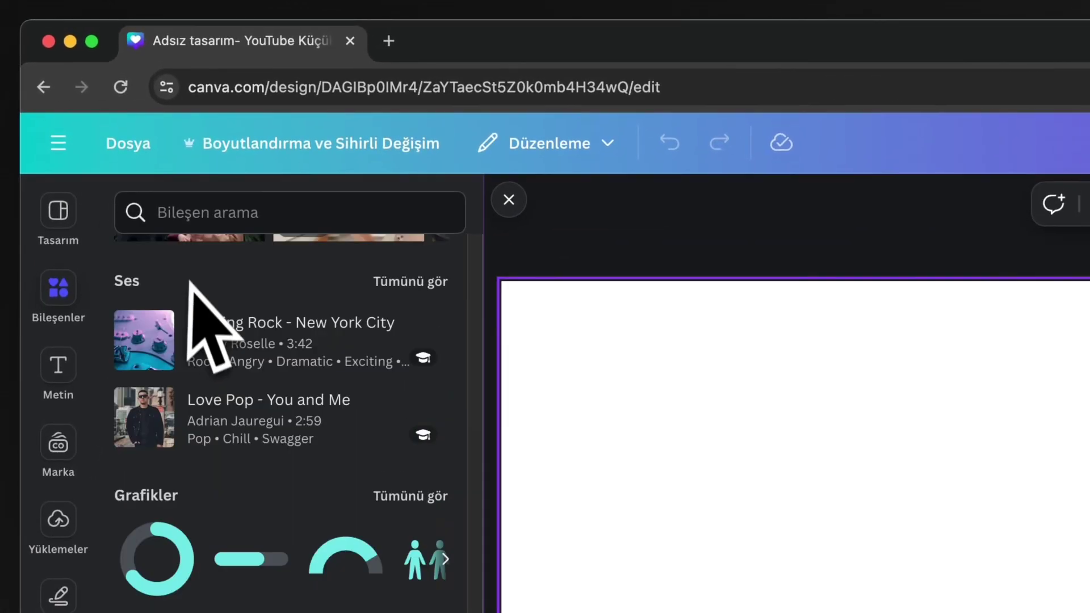
click(183, 217)
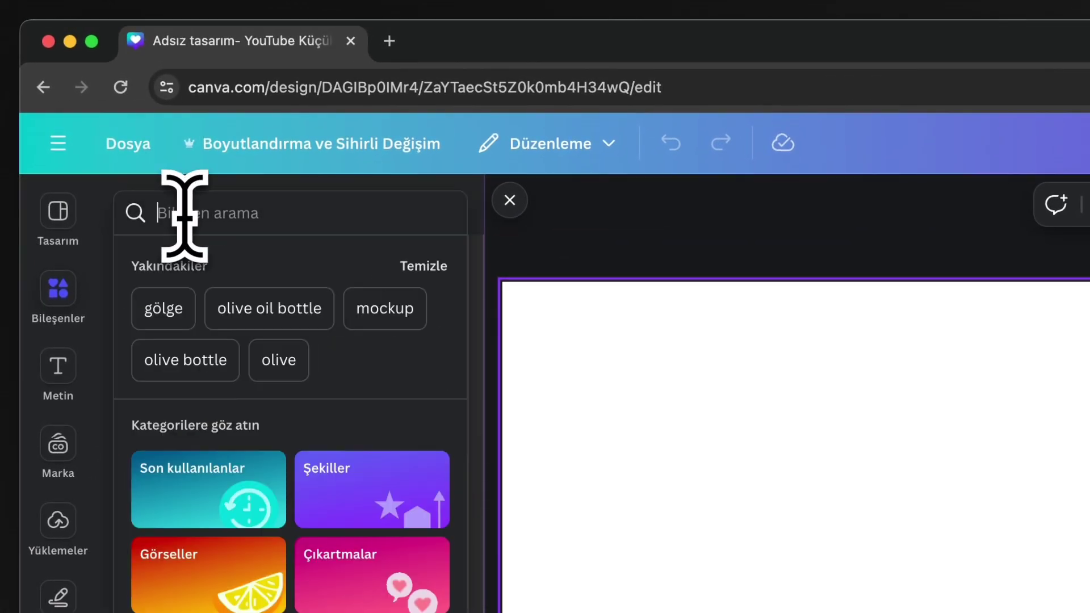
click(601, 247)
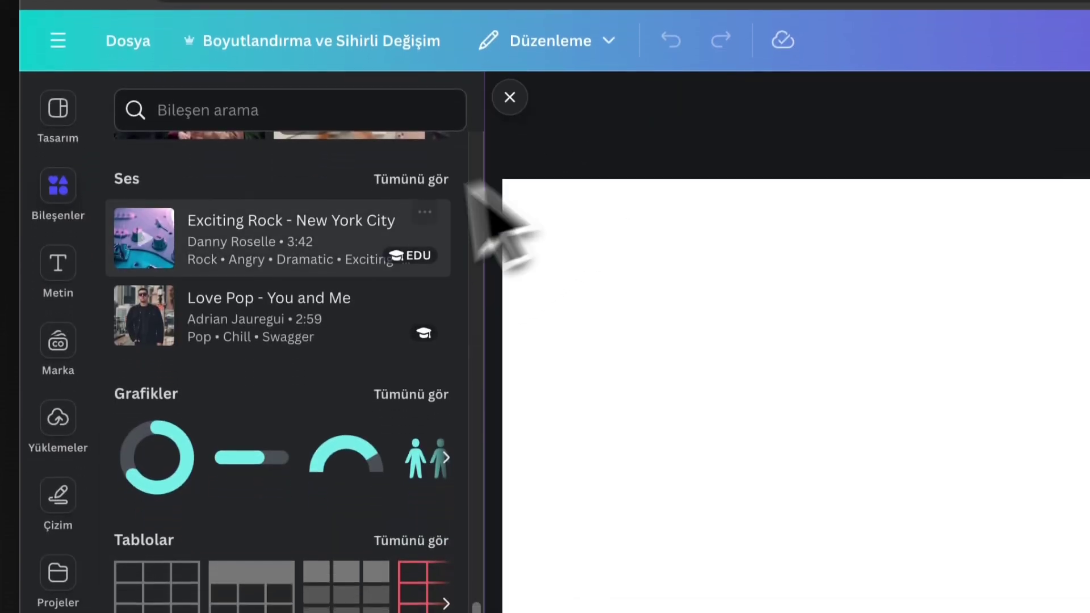
scroll(256, 598, down, 2)
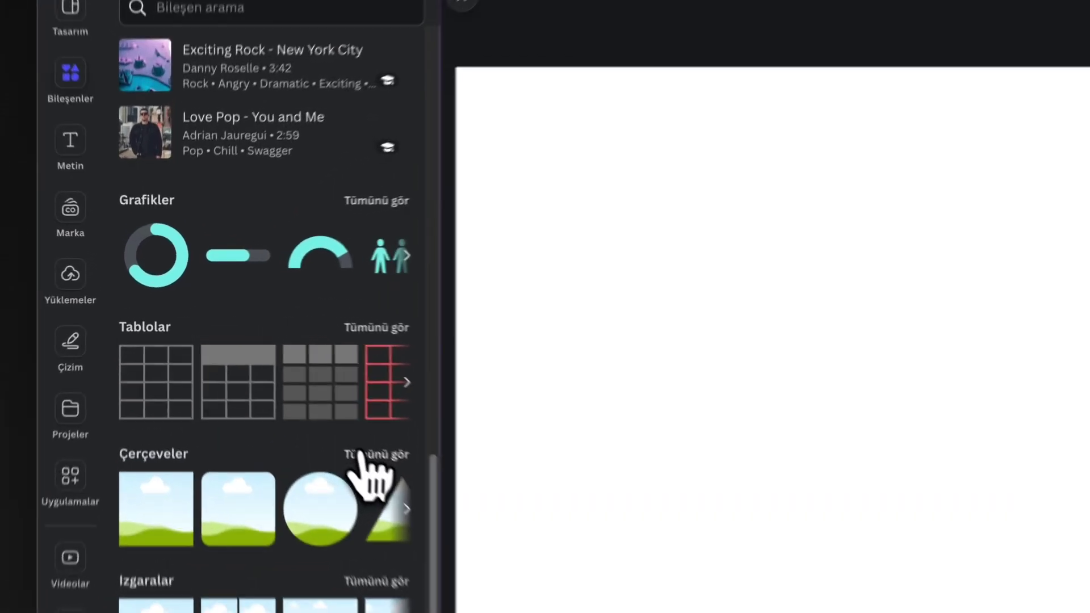
Insert the scalloped circle frame from the popular frames, enlarge it slightly and move it to the left half of the page.
click(278, 374)
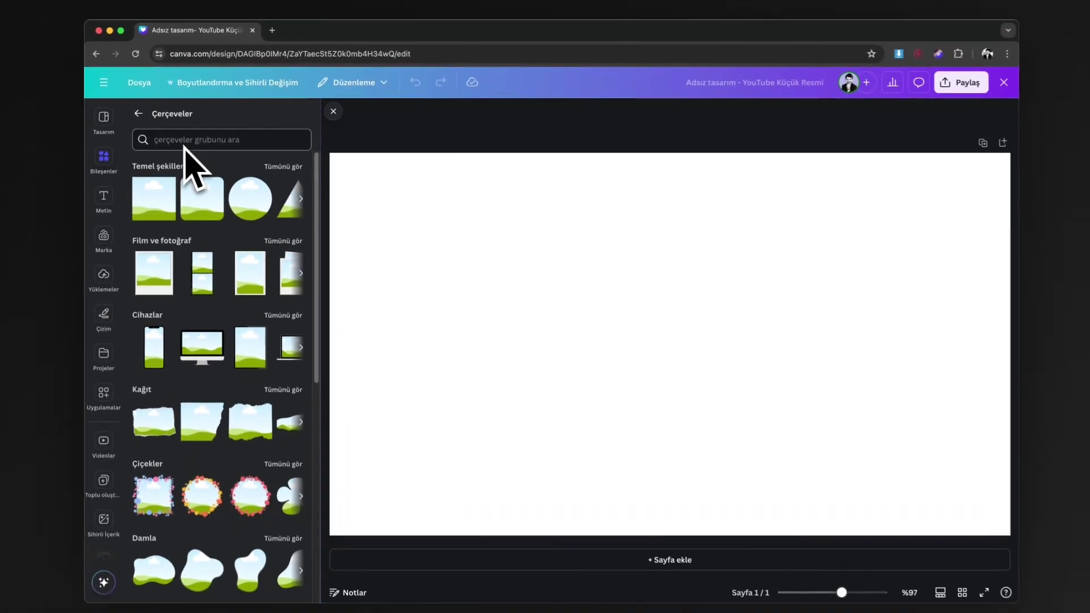
scroll(195, 328, down, 4)
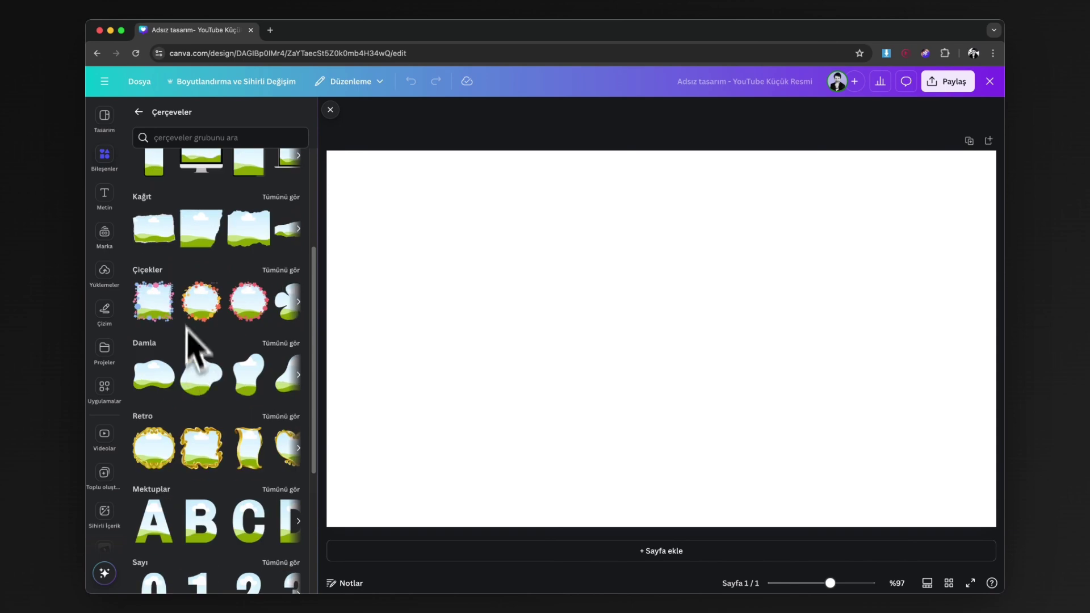
scroll(202, 377, down, 7)
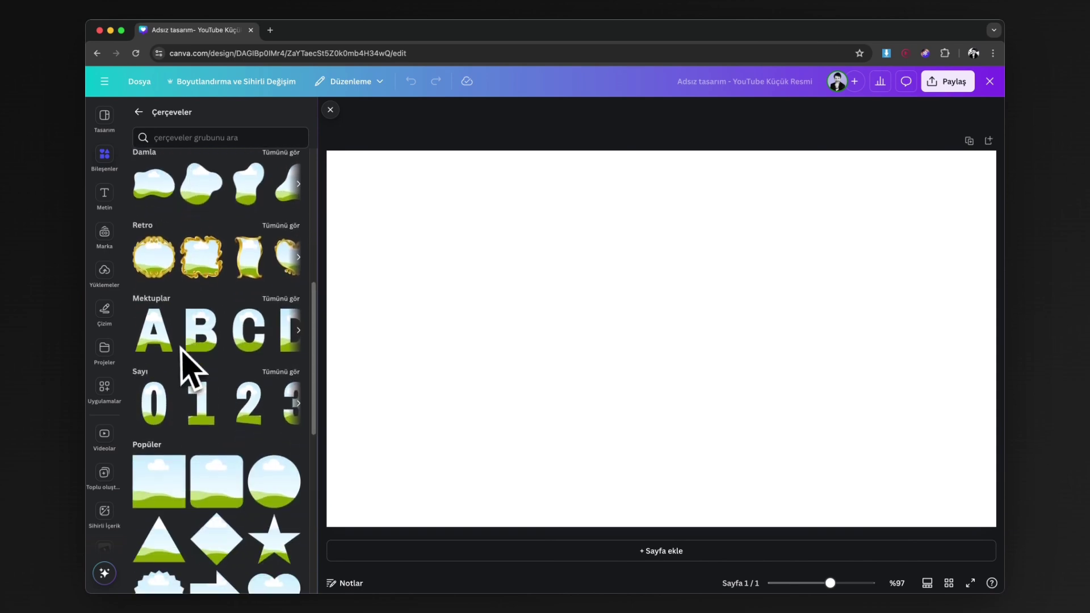
scroll(190, 381, down, 2)
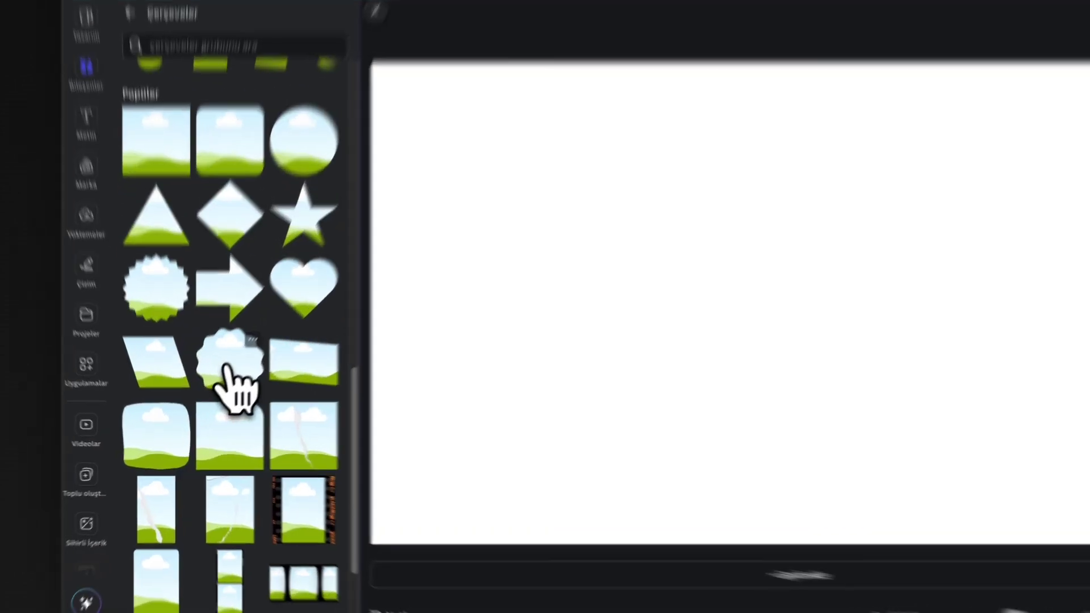
click(201, 388)
drag(743, 408, 764, 435)
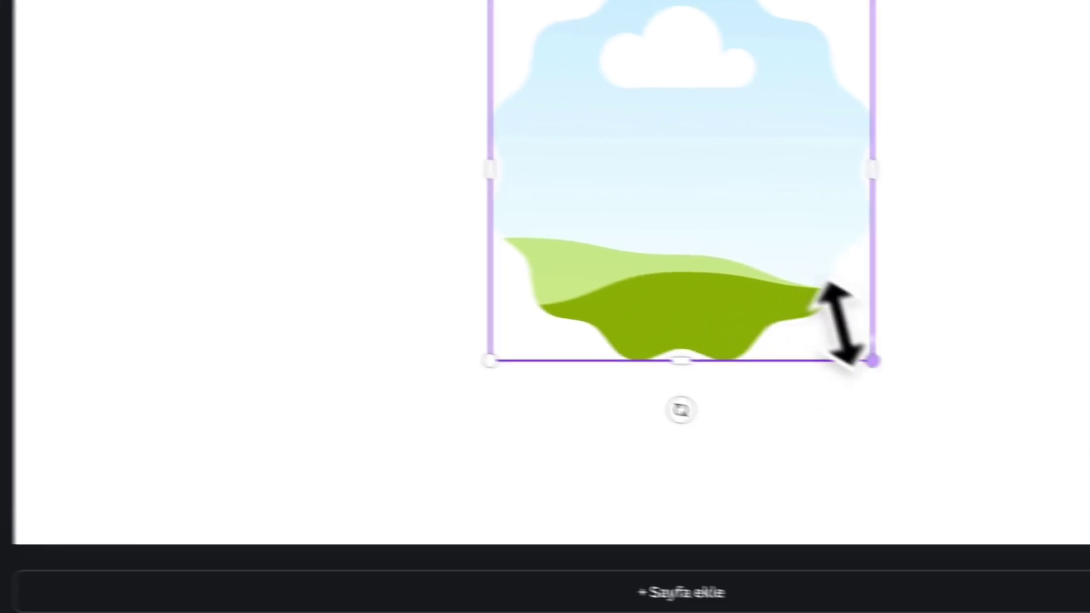
drag(789, 347, 525, 339)
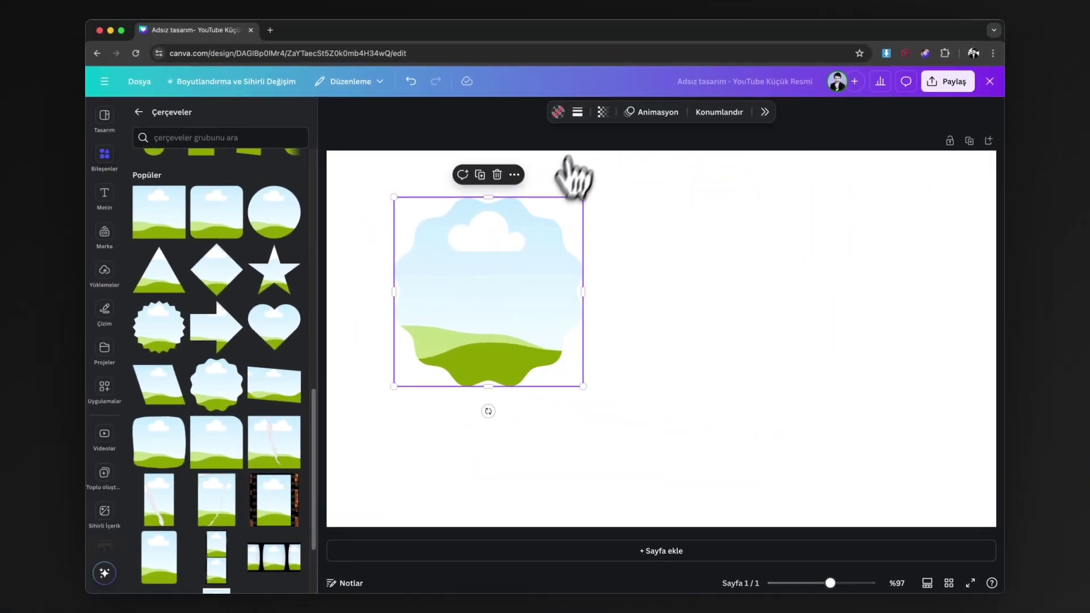
Try the scalloped frame's border thickness, leaving it at 0, and shift the frame slightly down and to the right on the page.
click(578, 113)
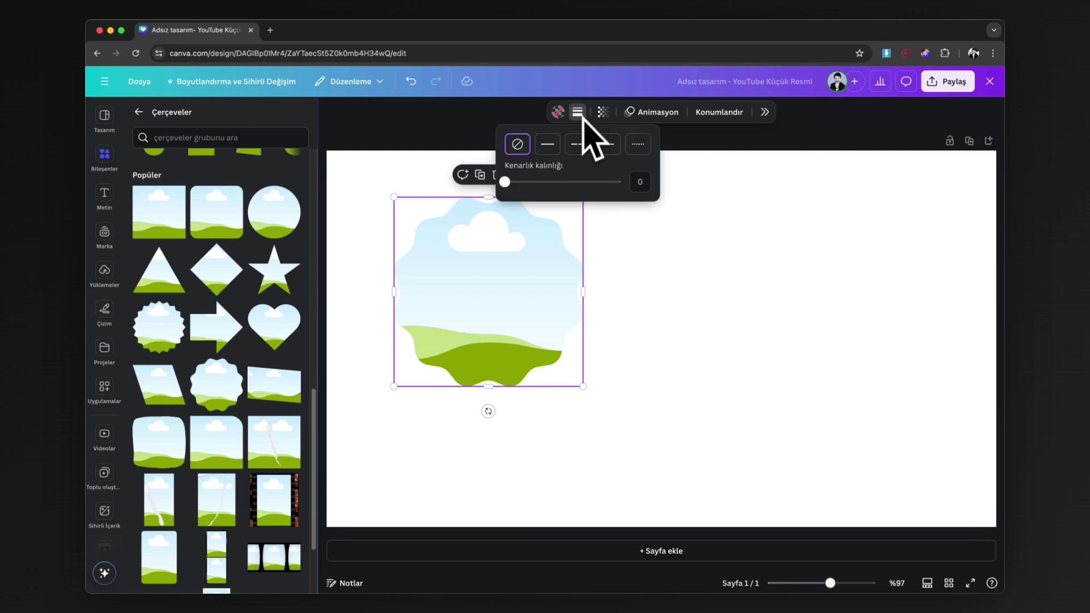
mouse_move(503, 182)
mouse_down()
mouse_move(519, 183)
mouse_move(505, 182)
mouse_up()
drag(483, 259, 507, 289)
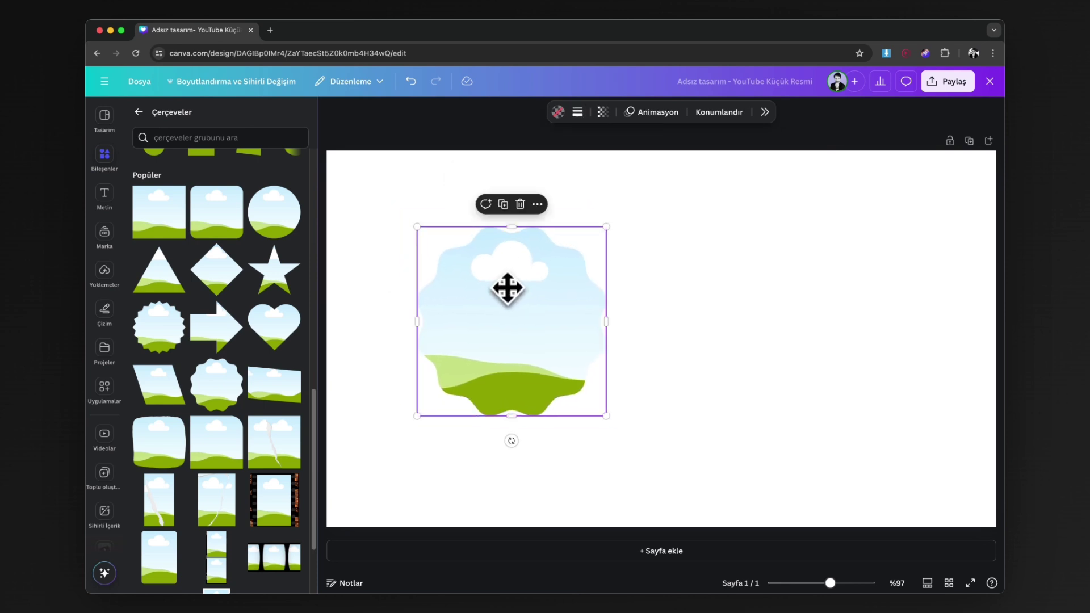
Fill the scalloped frame with the recently used green photo of a white pump bottle with daisies.
click(106, 166)
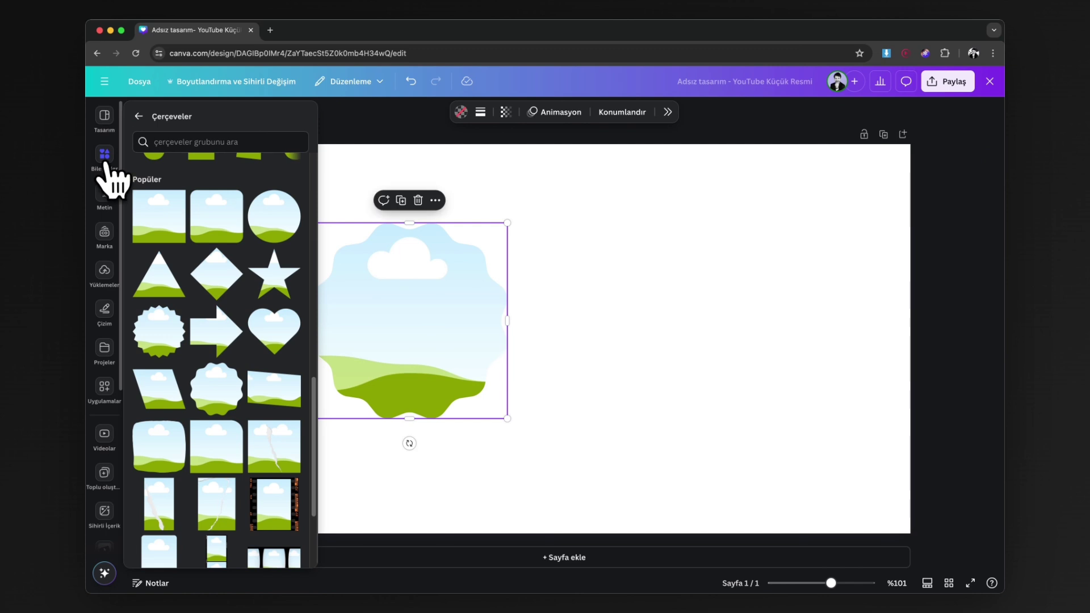
click(138, 116)
scroll(214, 243, up, 5)
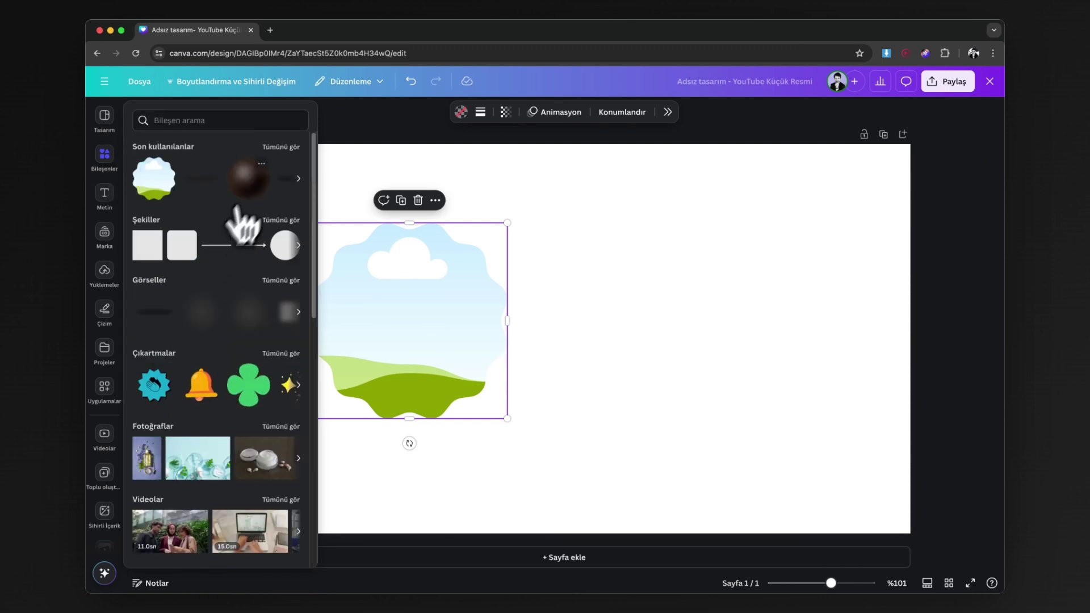
click(281, 149)
drag(274, 219, 603, 255)
drag(850, 407, 426, 360)
click(698, 448)
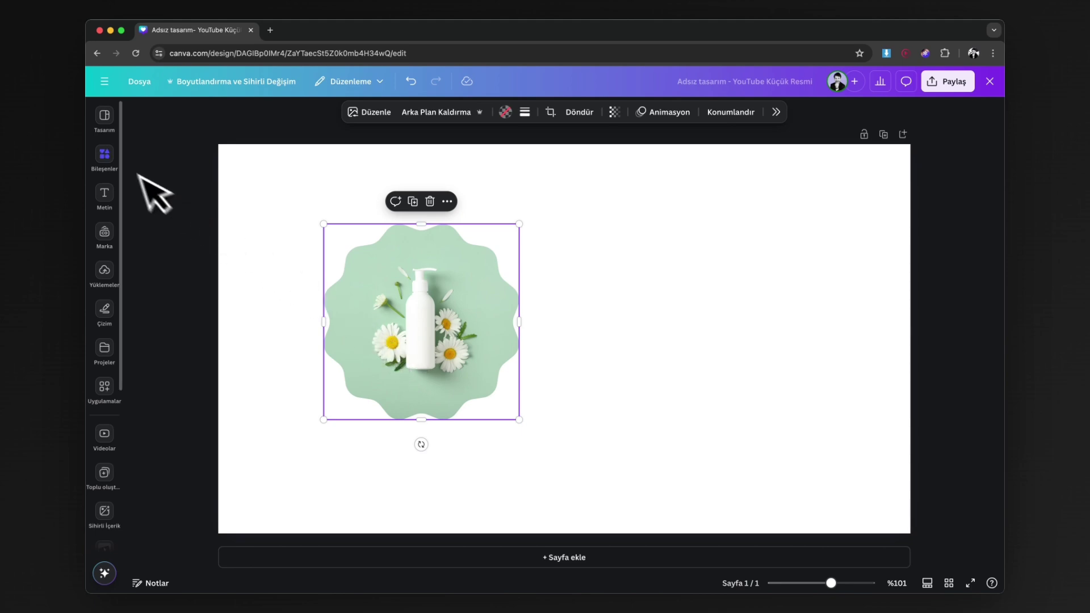
Search the frames collection for "harfler".
click(113, 157)
click(138, 116)
scroll(182, 369, down, 15)
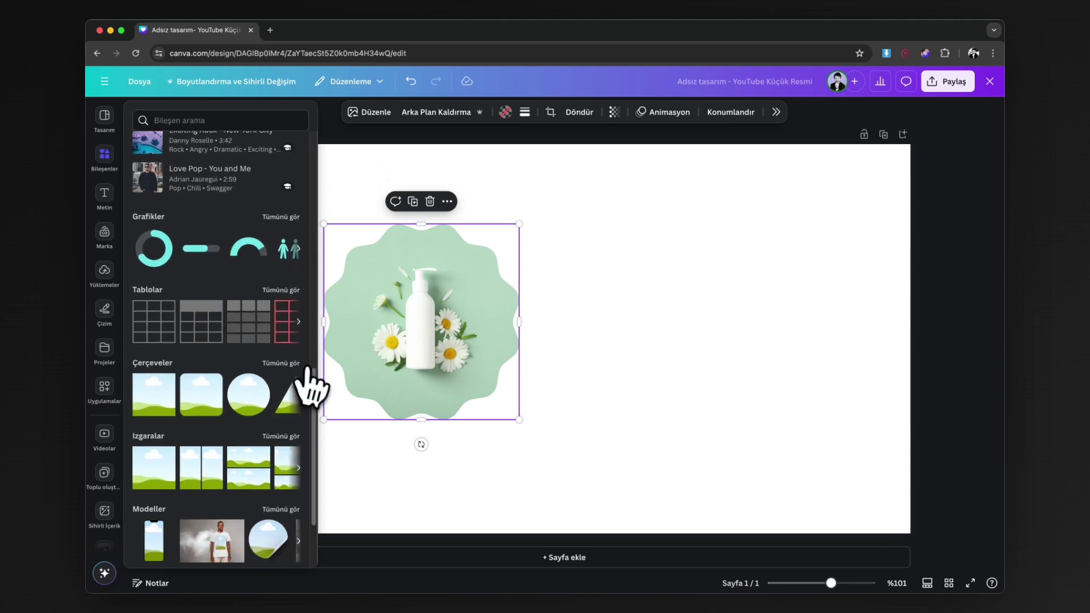
click(288, 372)
click(173, 145)
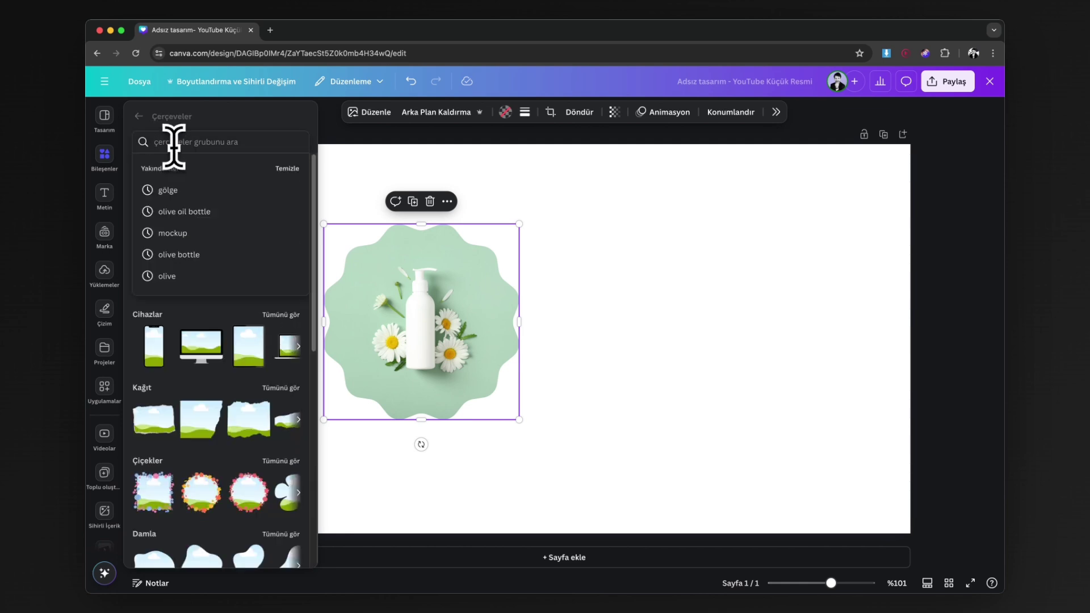
text(harfl)
key(Return)
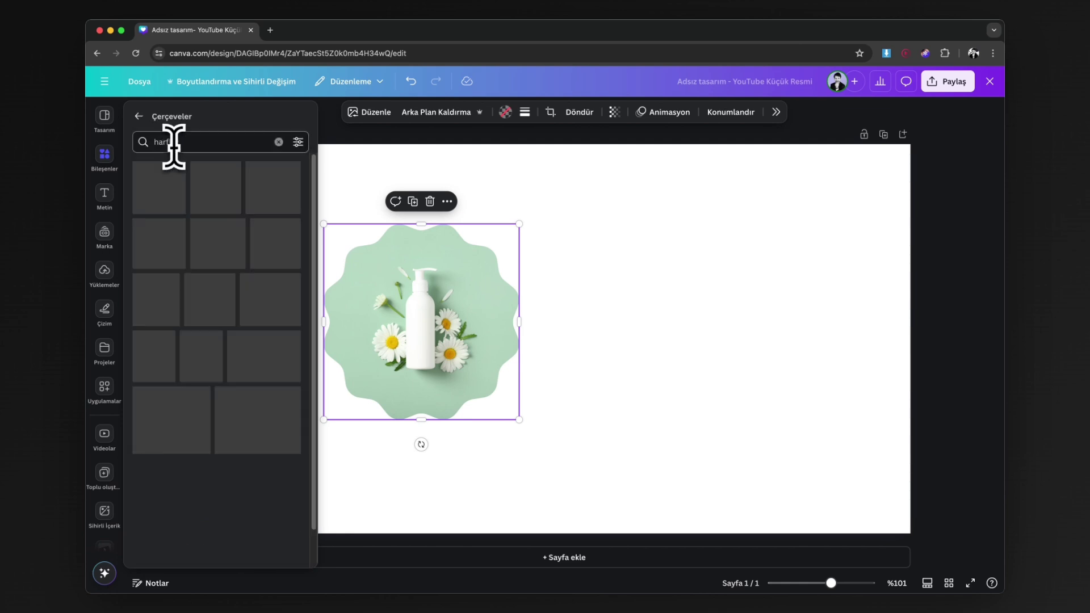
text(ler)
Insert the letter A frame and place it to the right of the scalloped photo frame.
click(171, 210)
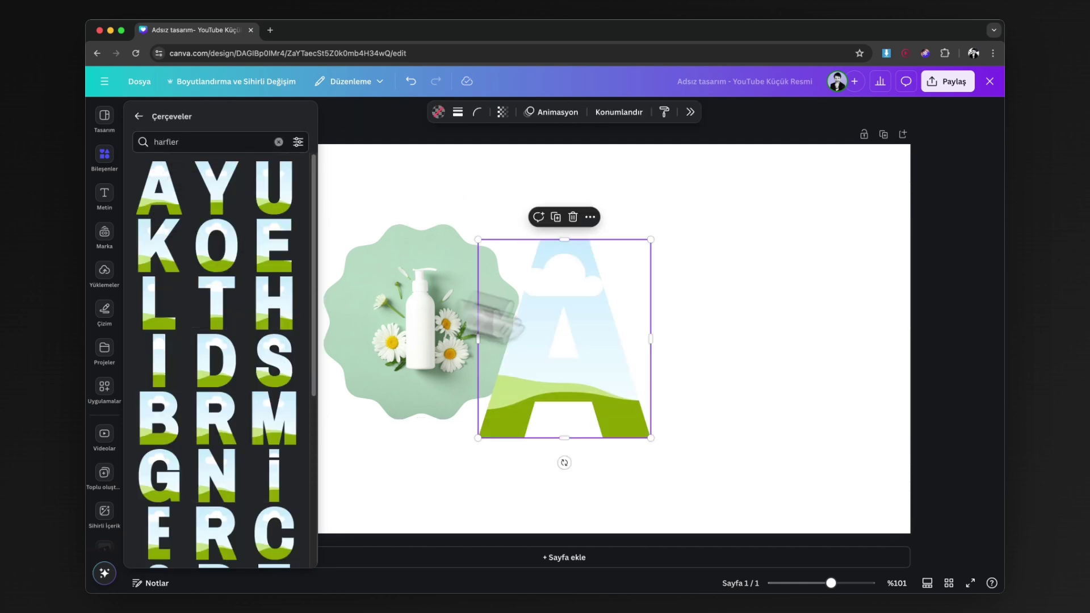
drag(633, 409, 693, 384)
click(342, 343)
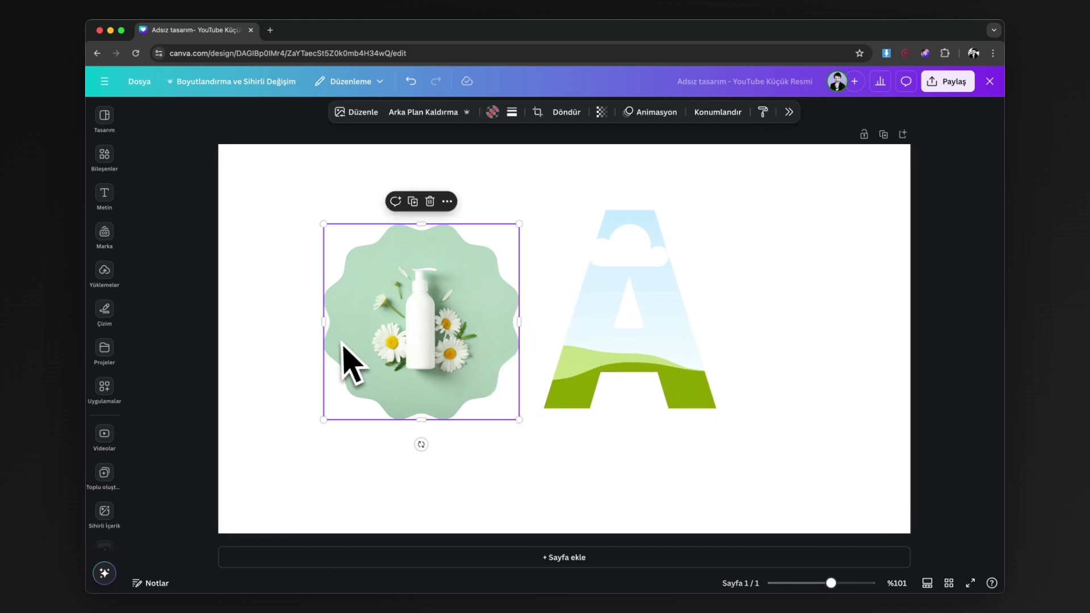
Fill the letter A frame with the same bottle-and-daisies photo and open the photo inside it for repositioning.
click(104, 158)
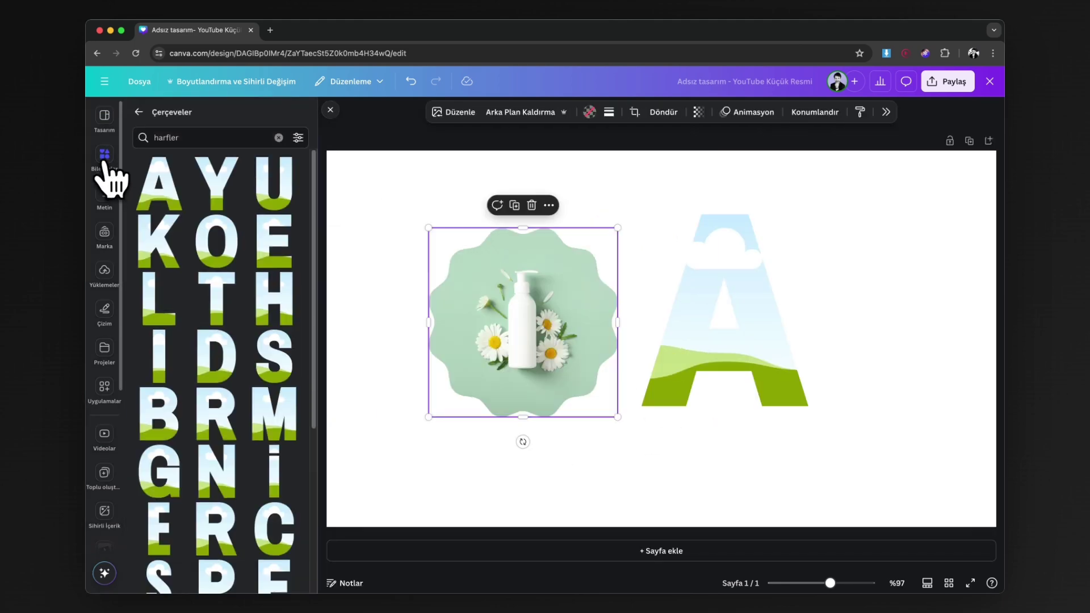
click(138, 112)
scroll(244, 218, up, 10)
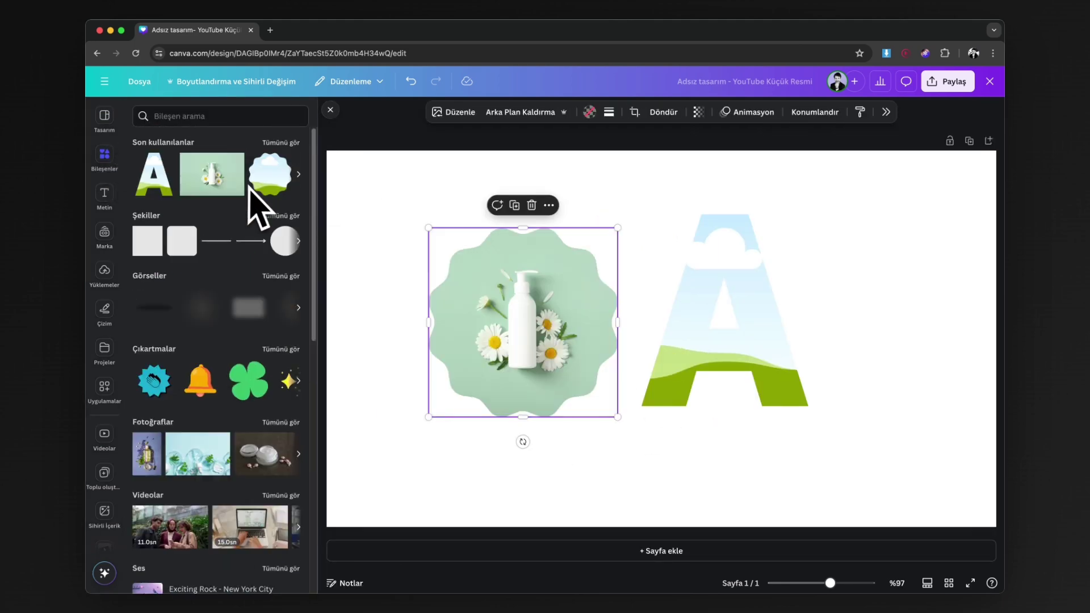
drag(234, 181, 697, 318)
click(698, 319)
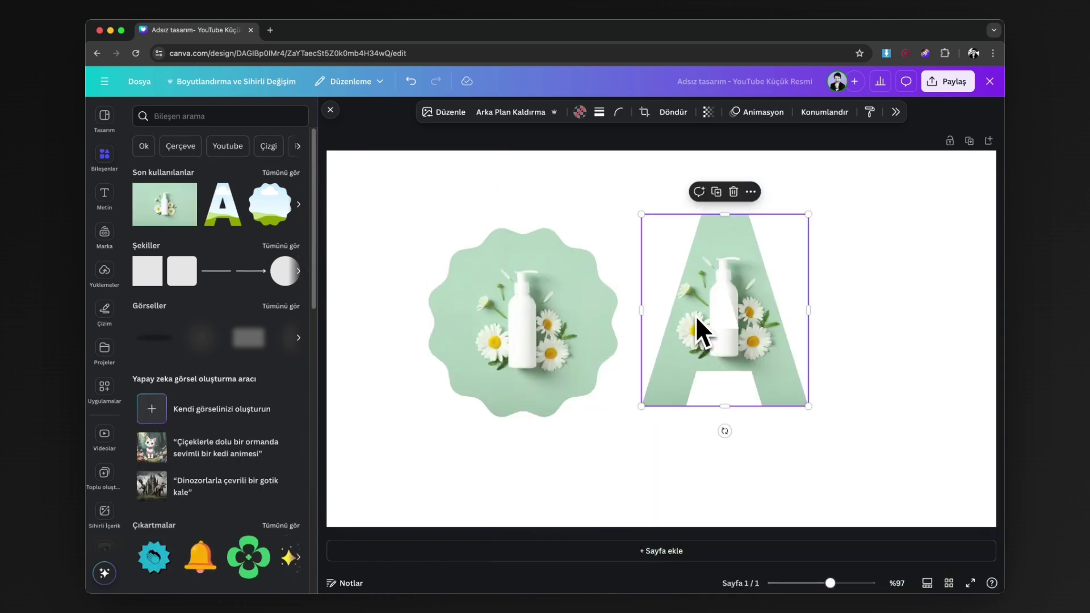
double_click(697, 317)
mouse_move(657, 339)
mouse_down()
mouse_move(624, 336)
mouse_move(695, 340)
mouse_move(628, 338)
mouse_move(657, 340)
mouse_up()
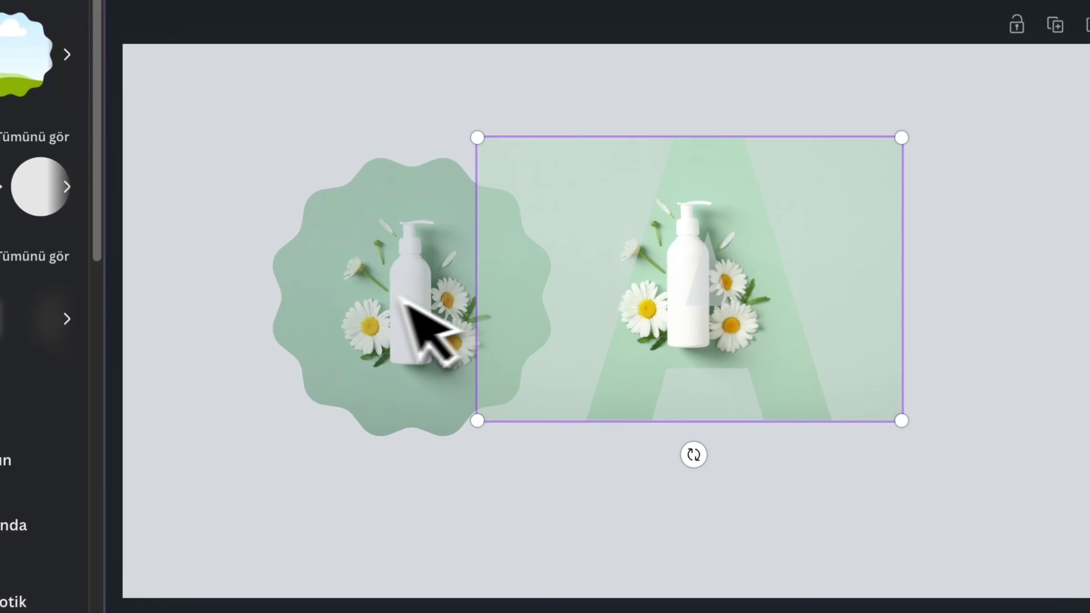
Enlarge the photo inside the scalloped frame and reposition it so the bottle sits at the frame's left edge.
double_click(481, 326)
drag(374, 307, 341, 301)
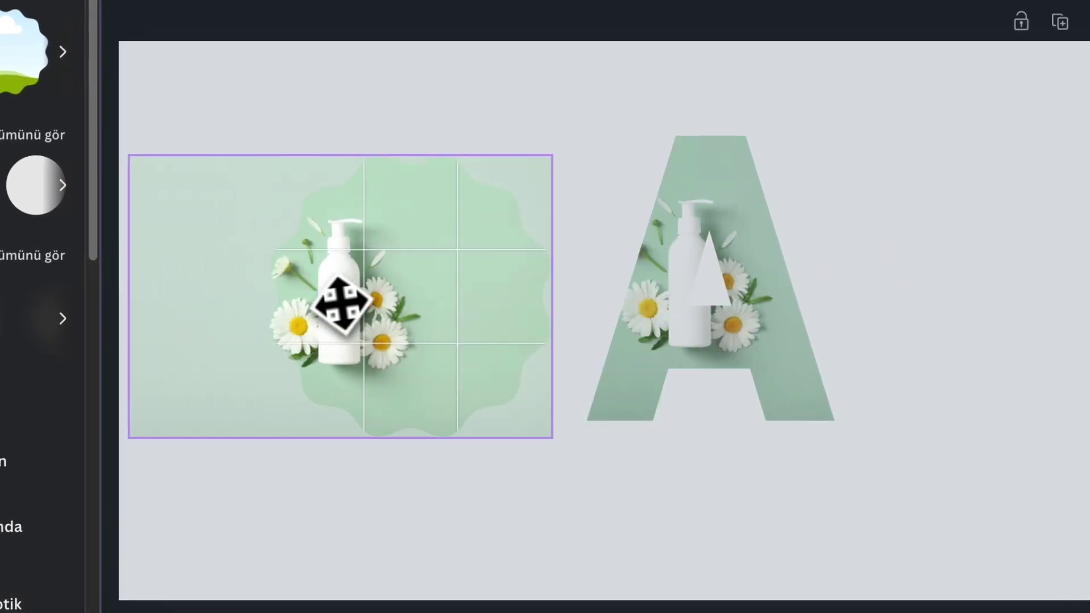
drag(611, 394, 749, 487)
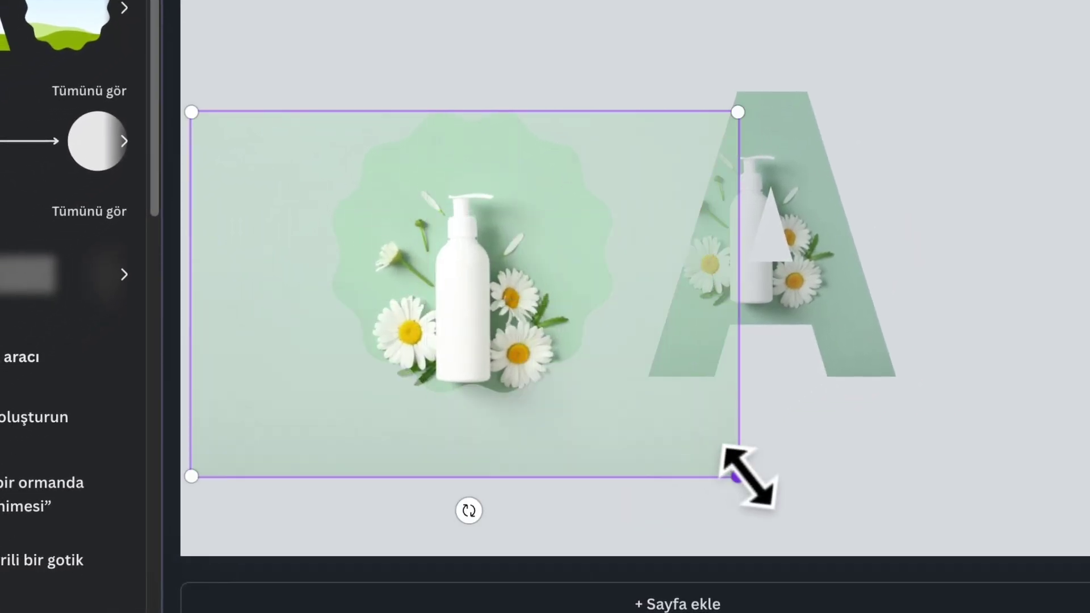
drag(455, 311, 316, 267)
key(Return)
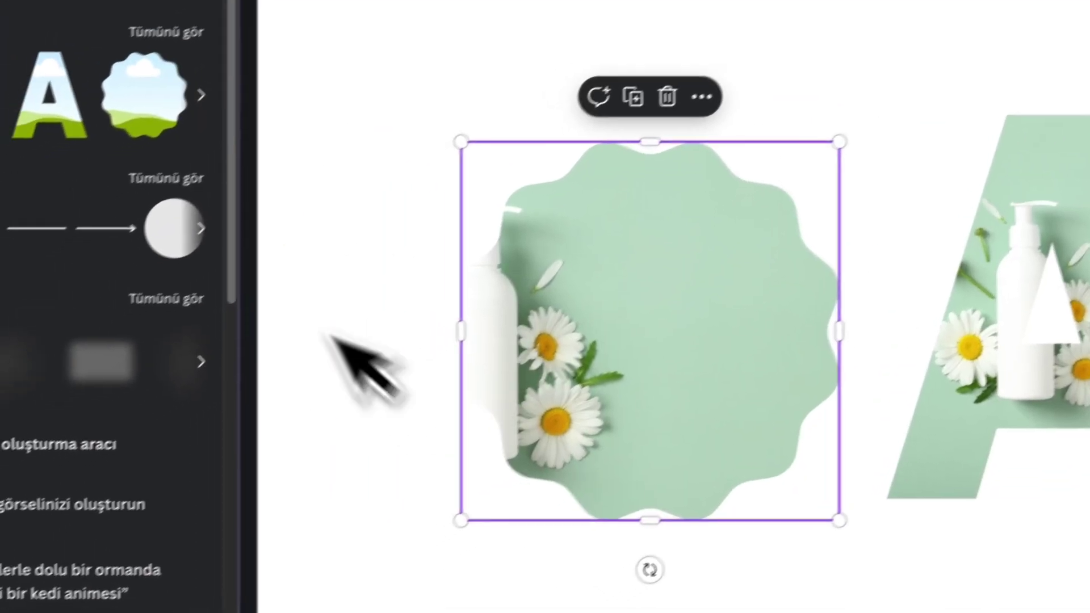
click(341, 317)
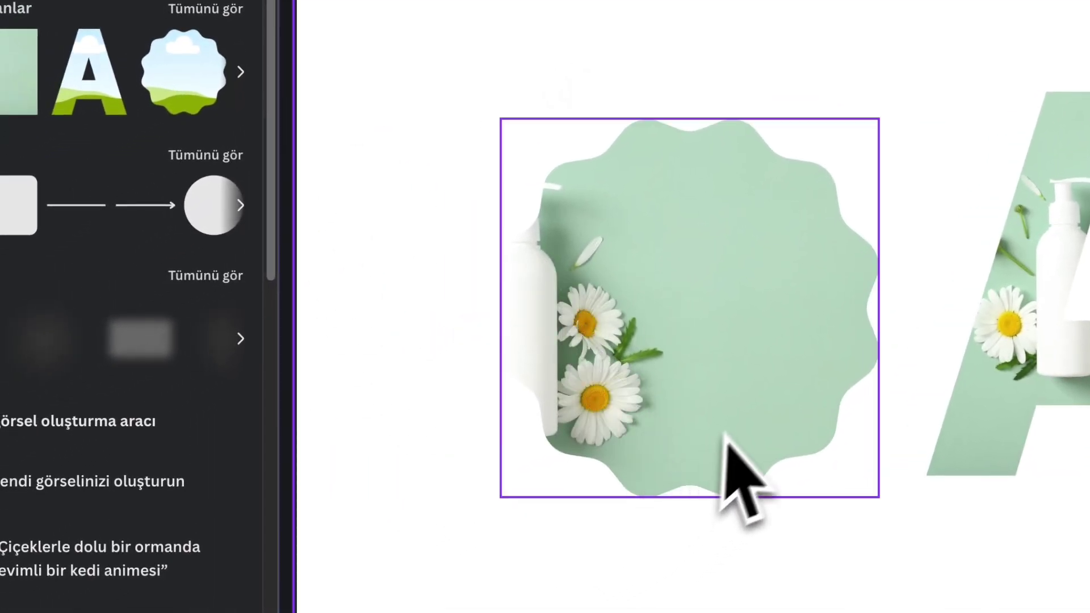
Delete the scalloped photo frame and the letter A photo frame, leaving the page blank.
click(742, 414)
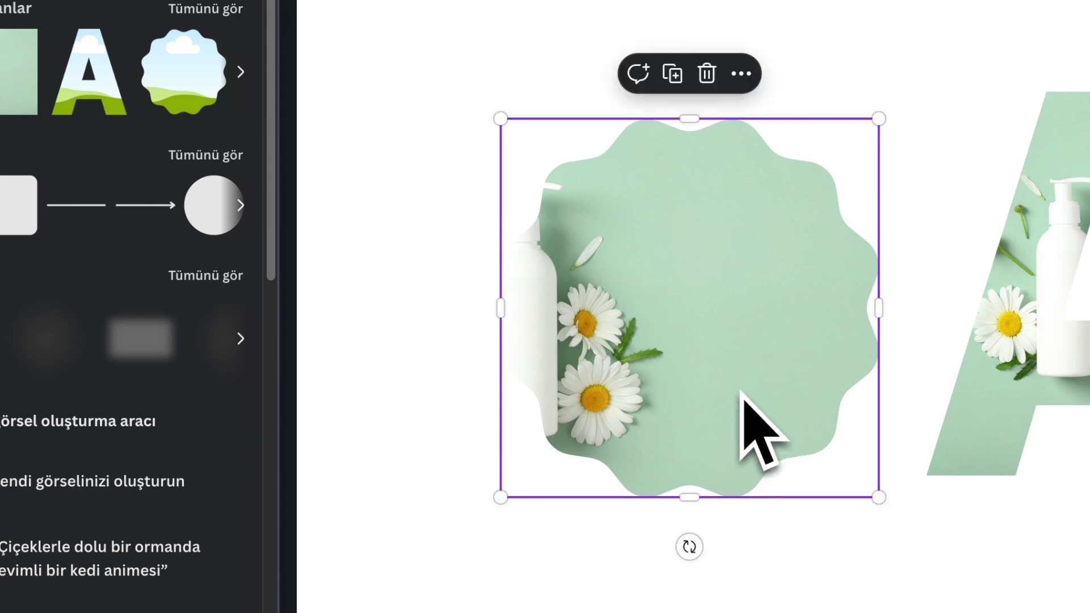
key(Delete)
click(1015, 403)
key(Delete)
key(Delete)
click(561, 318)
key(Delete)
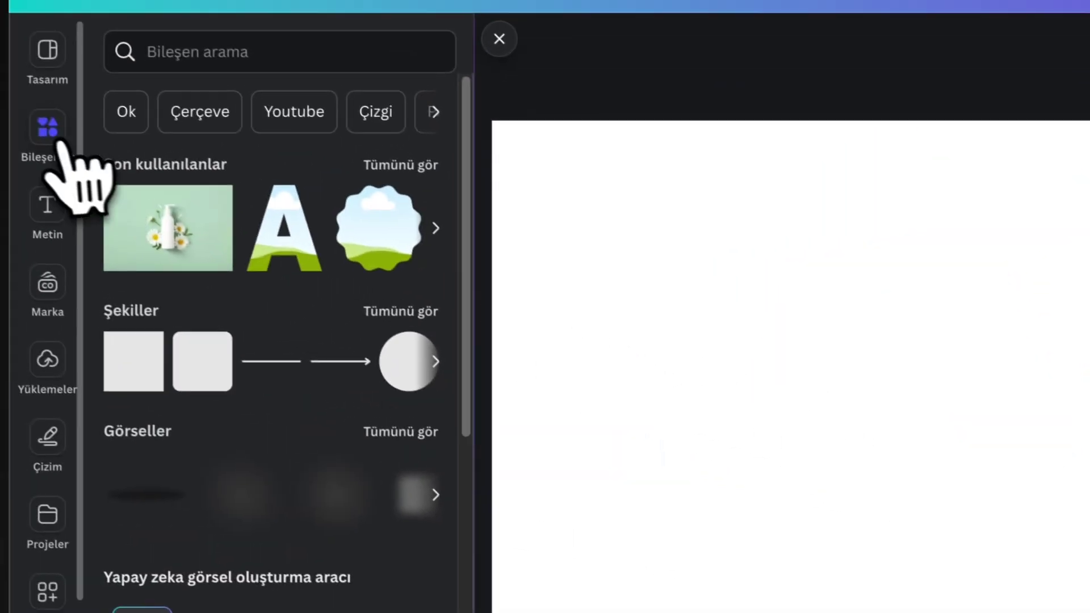
Insert the square frame from the Çerçeveler section and the single-cell grid from the Izgaralar section.
scroll(193, 352, down, 10)
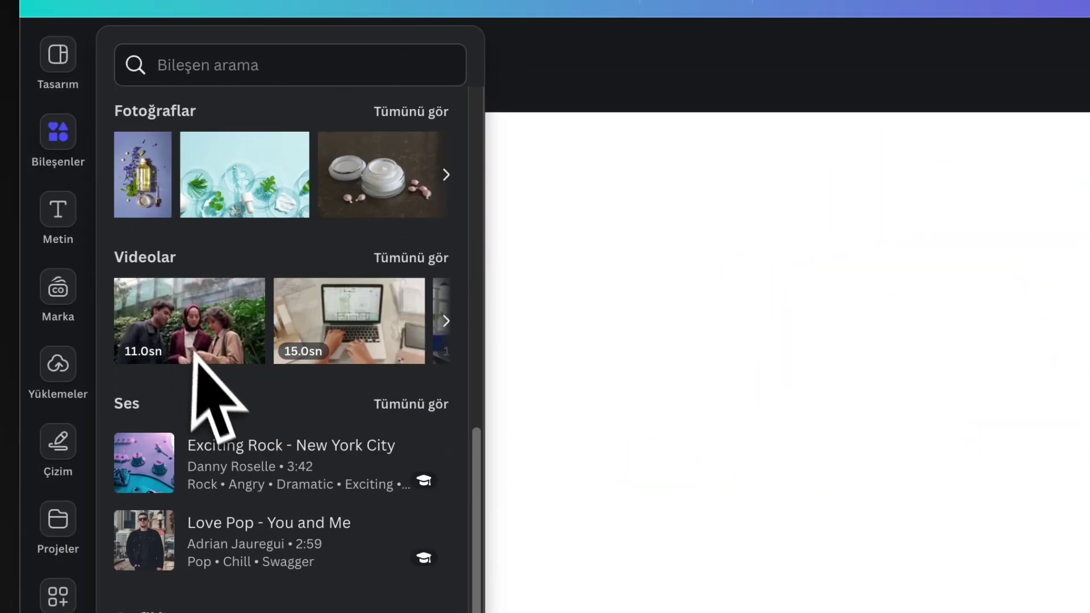
scroll(193, 352, down, 8)
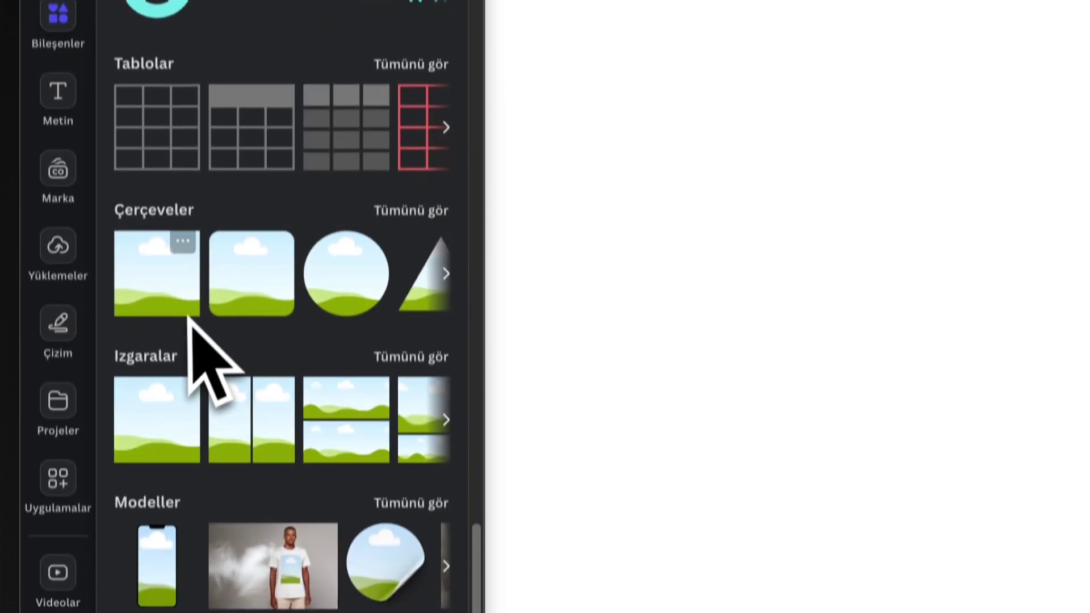
click(176, 281)
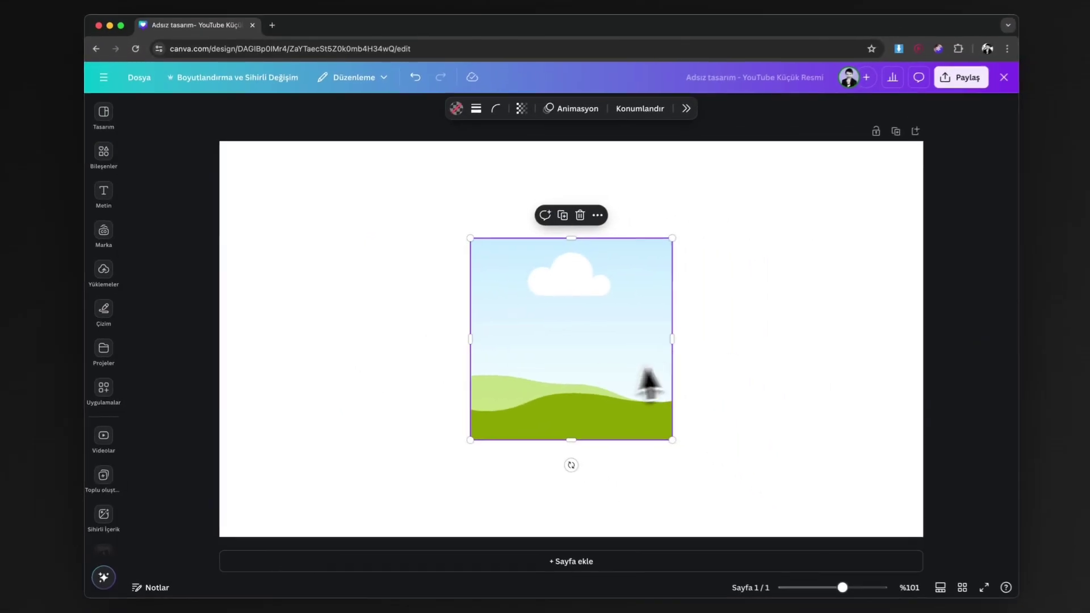
click(107, 184)
click(105, 159)
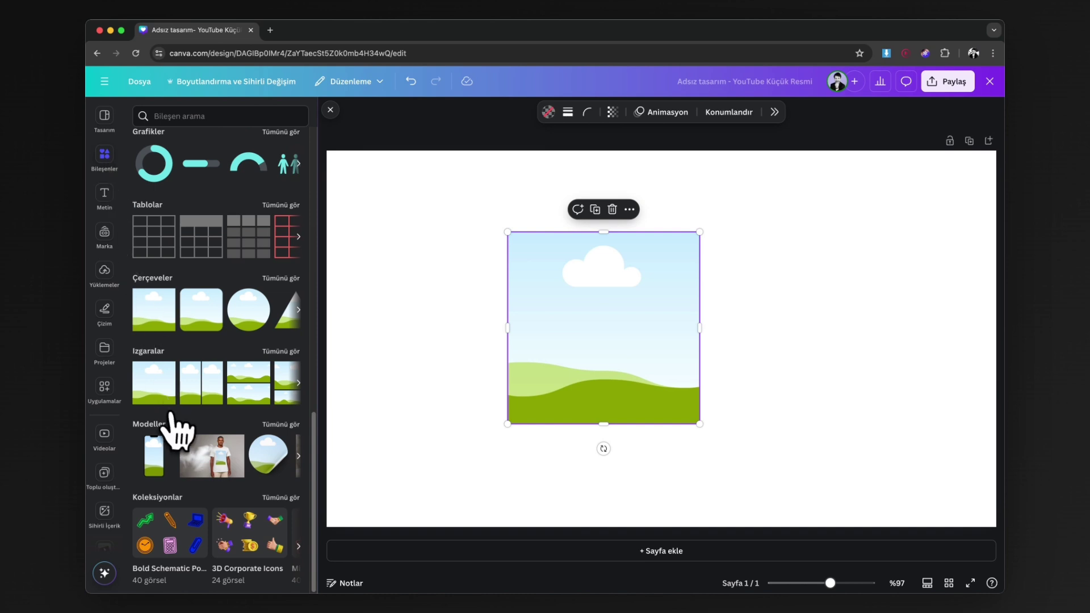
click(170, 401)
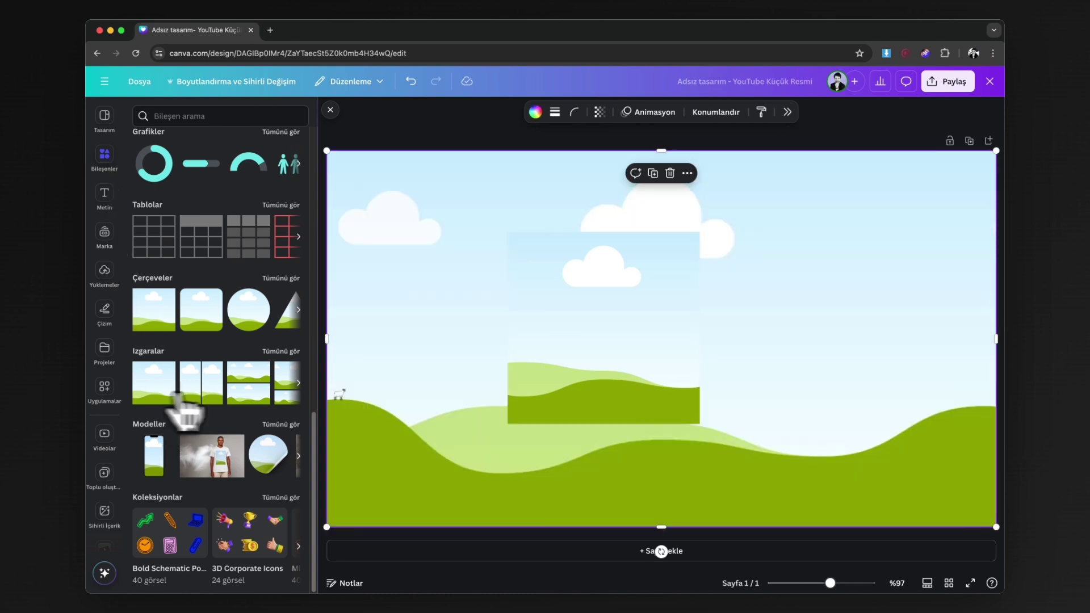
Shrink the full-page grid to a small portrait rectangle, place it on the page's right side and move the frame to its left.
drag(996, 527, 460, 360)
drag(420, 325, 810, 386)
drag(593, 356, 486, 353)
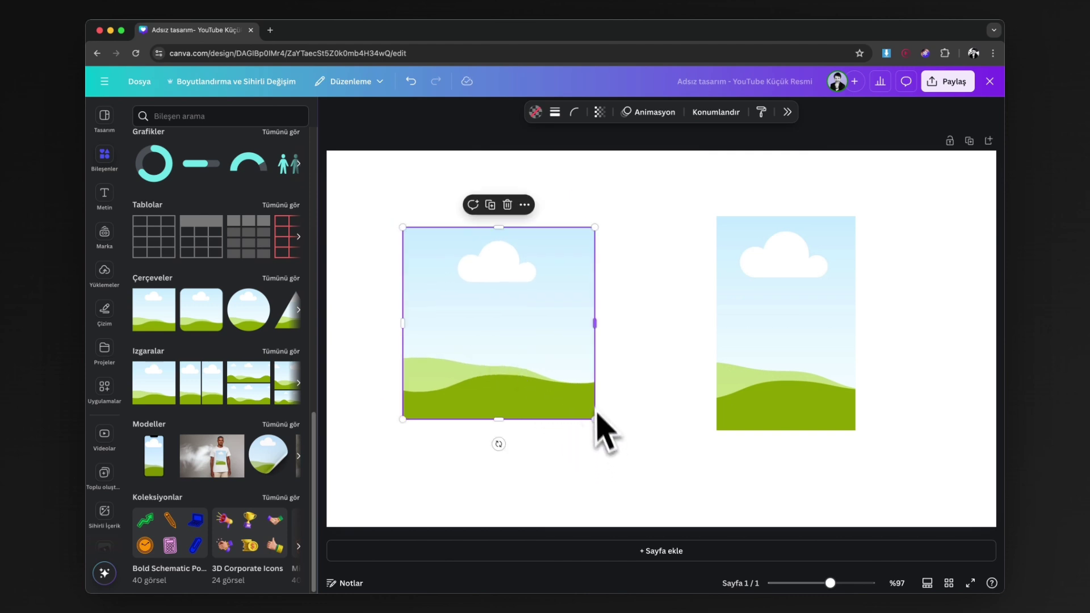
Shrink the square frame, stretch the single-cell grid into a wide landscape rectangle and position it beside the frame.
drag(591, 420, 542, 372)
drag(768, 363, 676, 355)
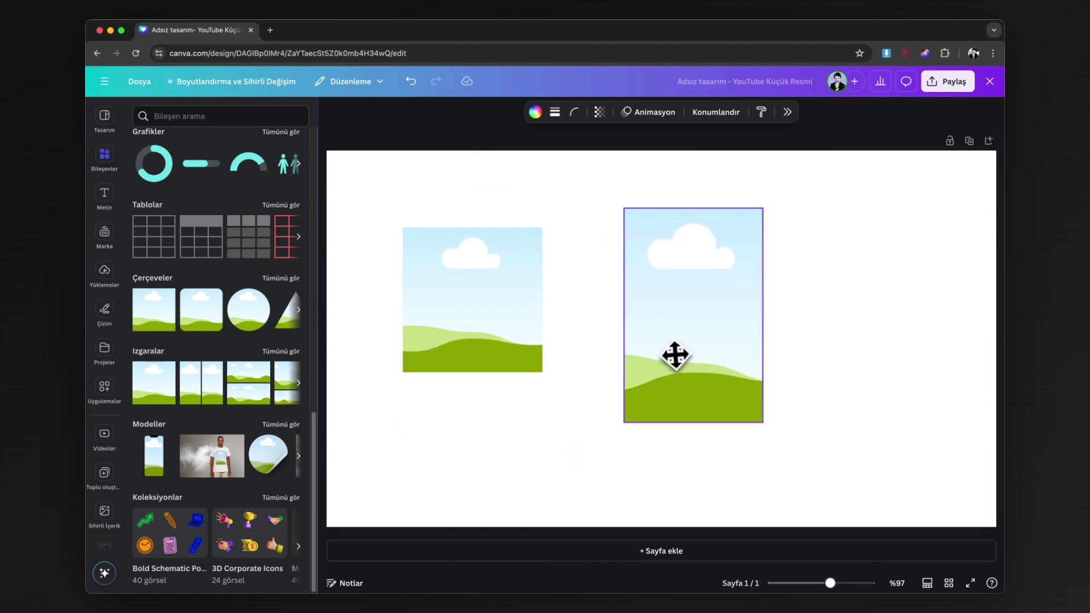
drag(625, 318, 407, 338)
drag(593, 386, 845, 371)
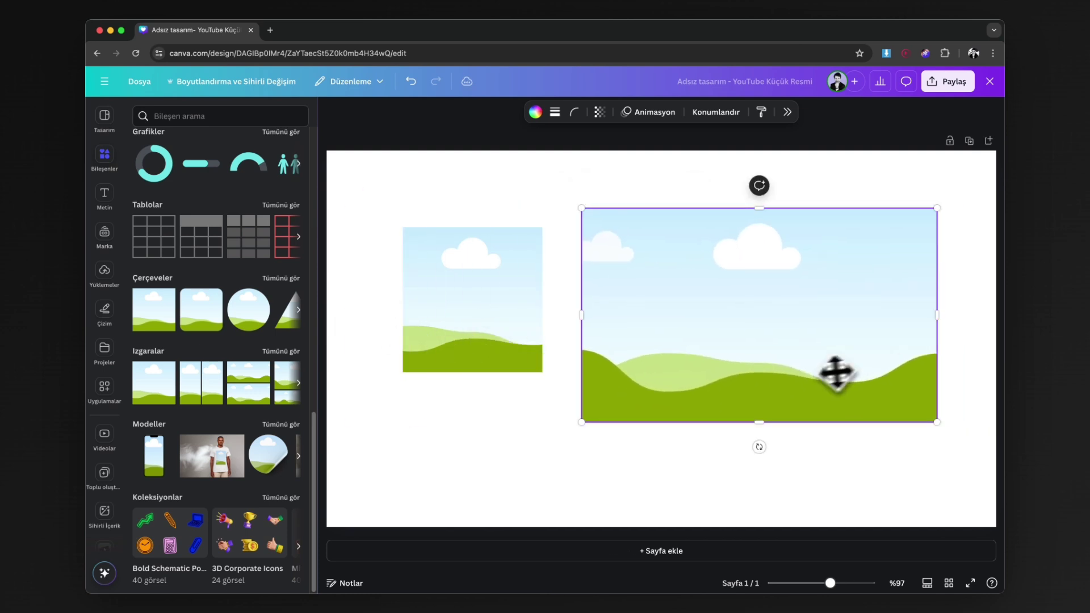
Replace the single-cell grid with a three-column grid from the full grid collection, shrunk into the page's upper-left corner.
click(286, 353)
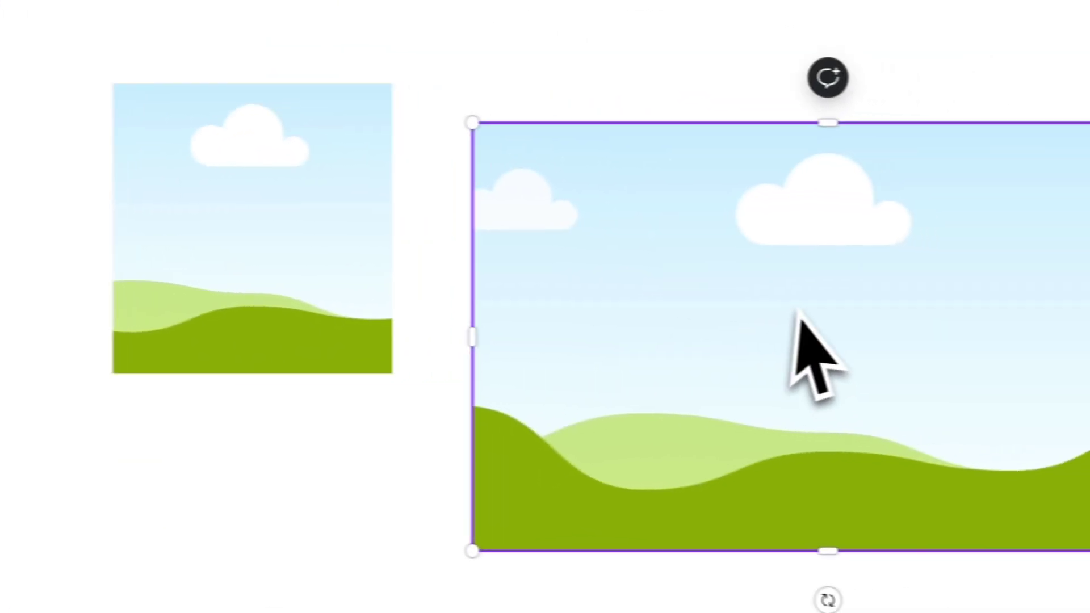
key(Delete)
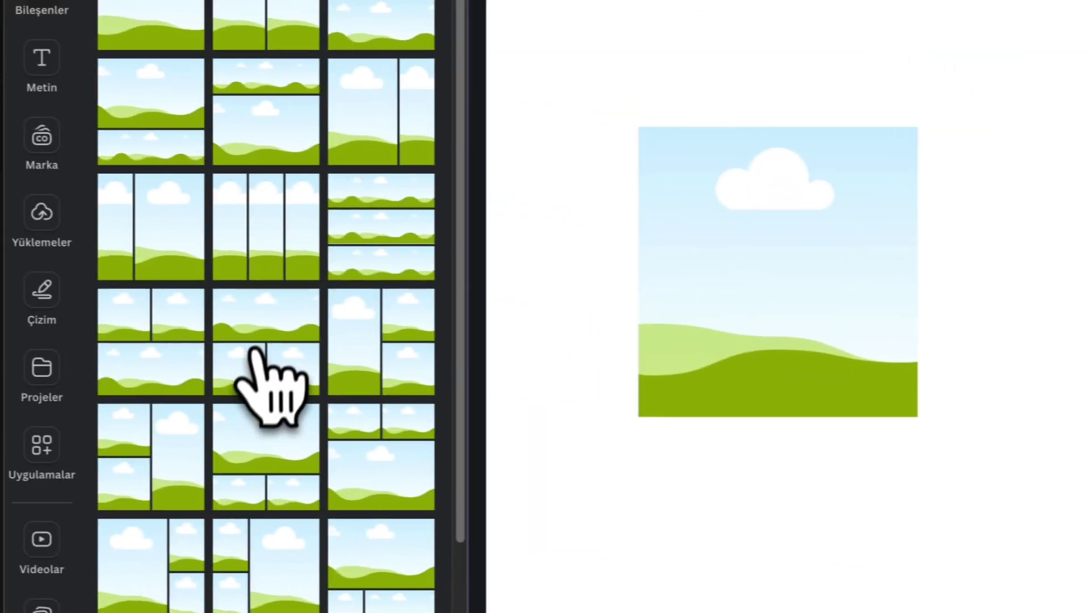
click(282, 248)
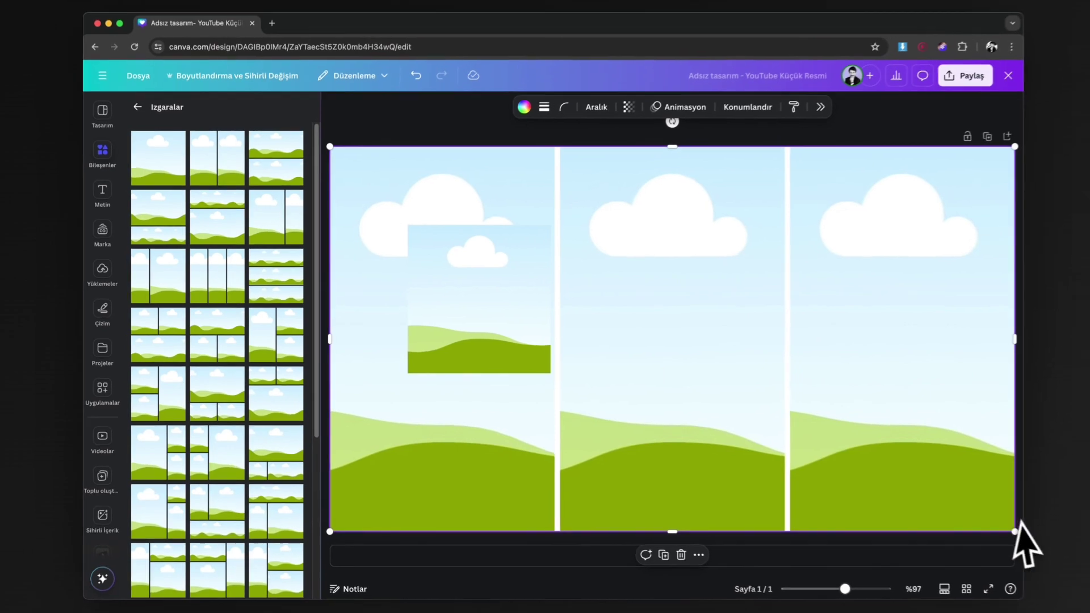
drag(996, 526, 678, 246)
Duplicate the square frame and resize and arrange the copies below the three-column grid.
drag(468, 318, 531, 391)
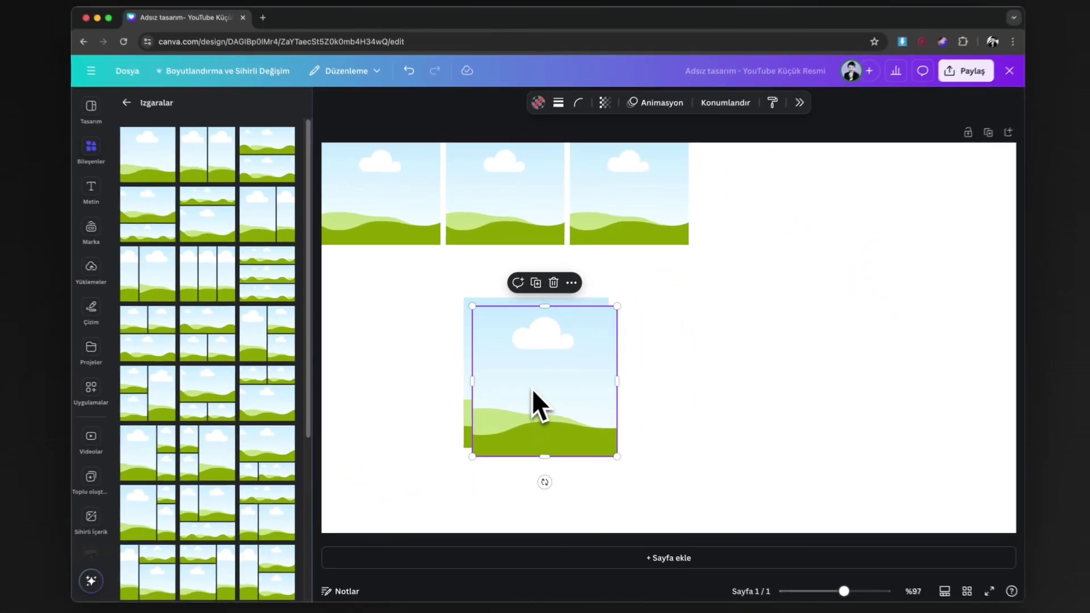
drag(573, 436, 747, 302)
drag(615, 322, 667, 382)
key(super+d)
drag(939, 452, 571, 400)
drag(907, 378, 661, 392)
drag(661, 445, 428, 356)
Delete the square frames and the three-column grid from the page.
click(745, 390)
key(Delete)
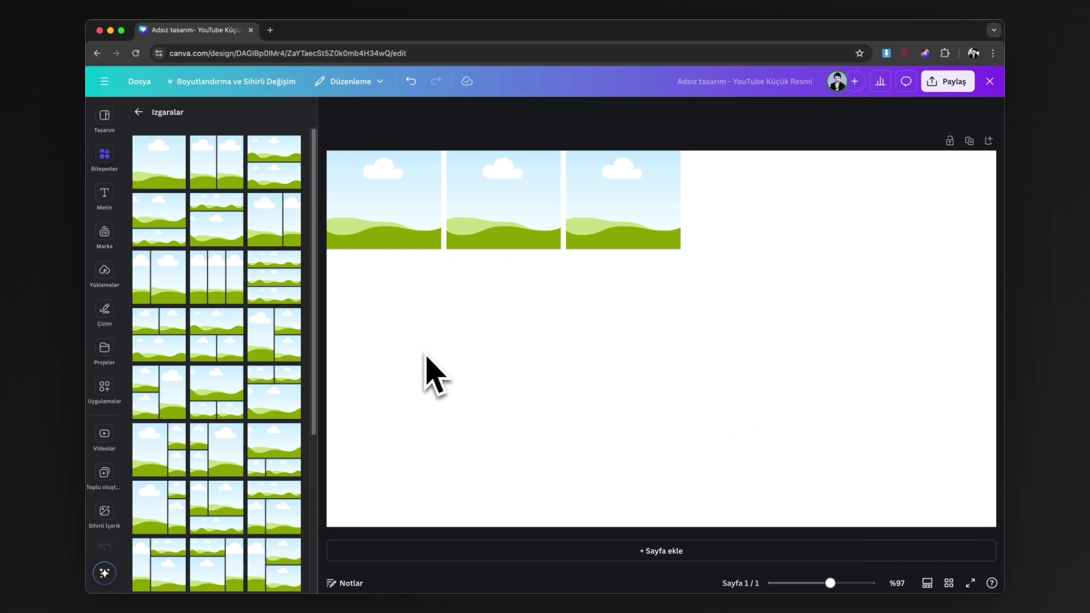
drag(413, 211, 631, 366)
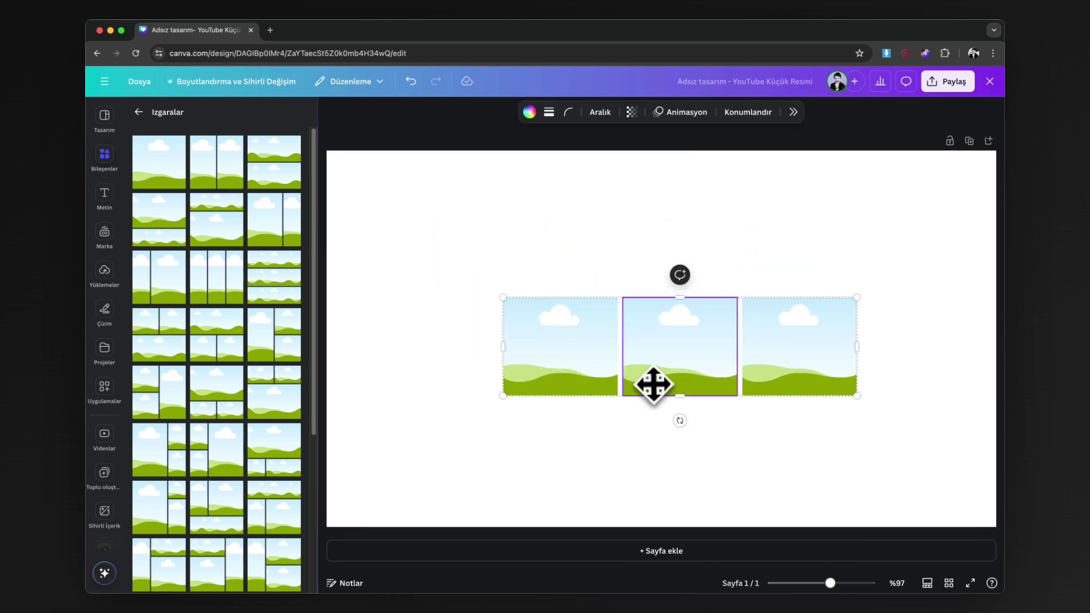
key(Delete)
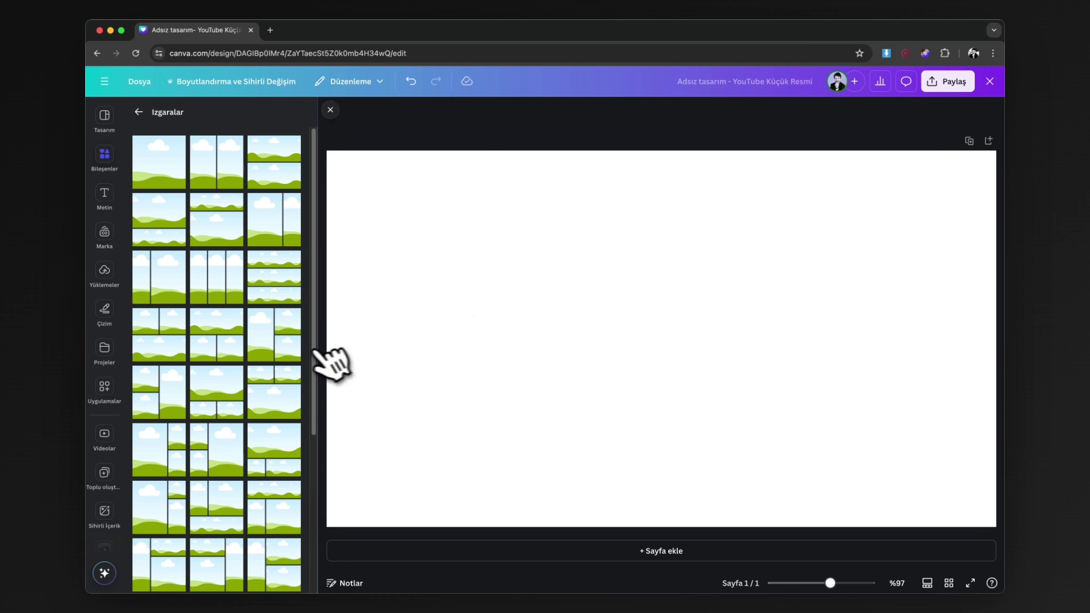
Insert the grid with one tall cell beside two stacked cells, then delete it.
click(287, 347)
mouse_move(995, 527)
mouse_down()
mouse_move(469, 469)
mouse_move(659, 504)
mouse_move(990, 529)
mouse_up()
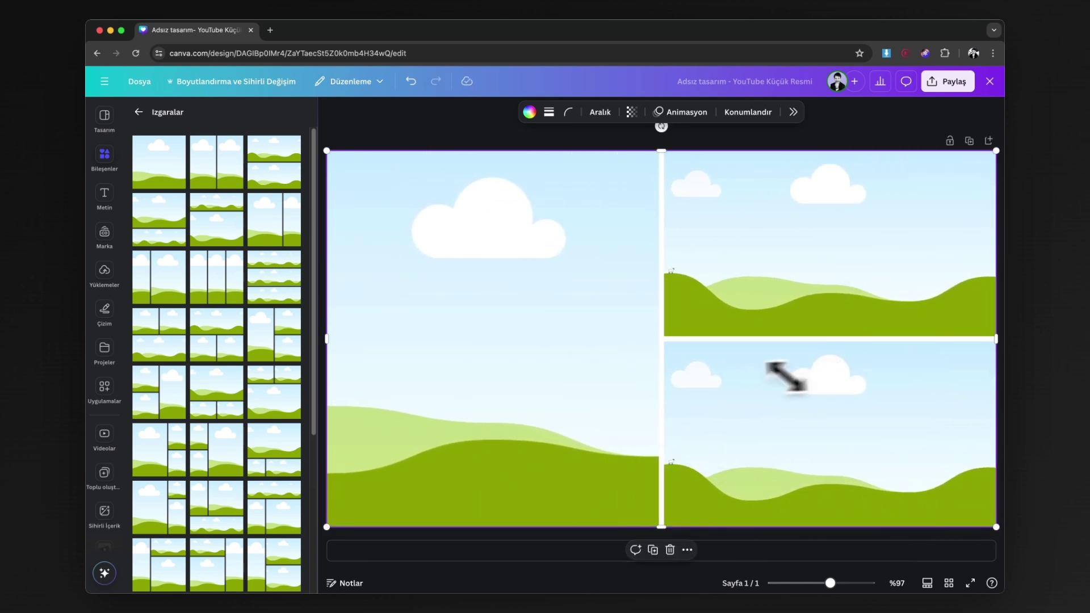
key(Delete)
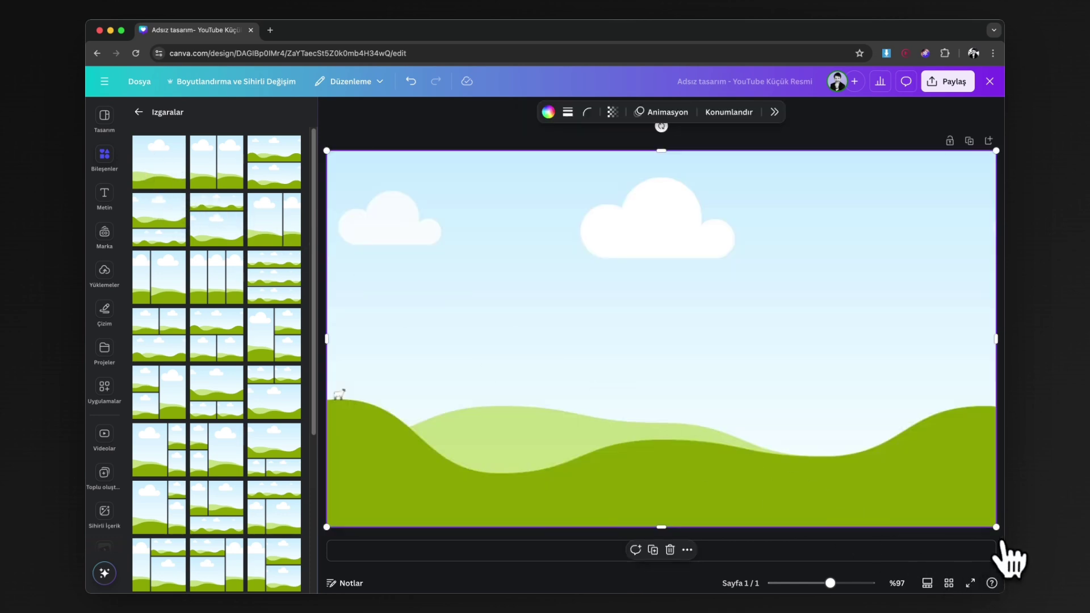
Resize the single-cell grid to a portrait rectangle and fill it with the olive oil bottle photo from the recently used elements.
drag(994, 525, 578, 406)
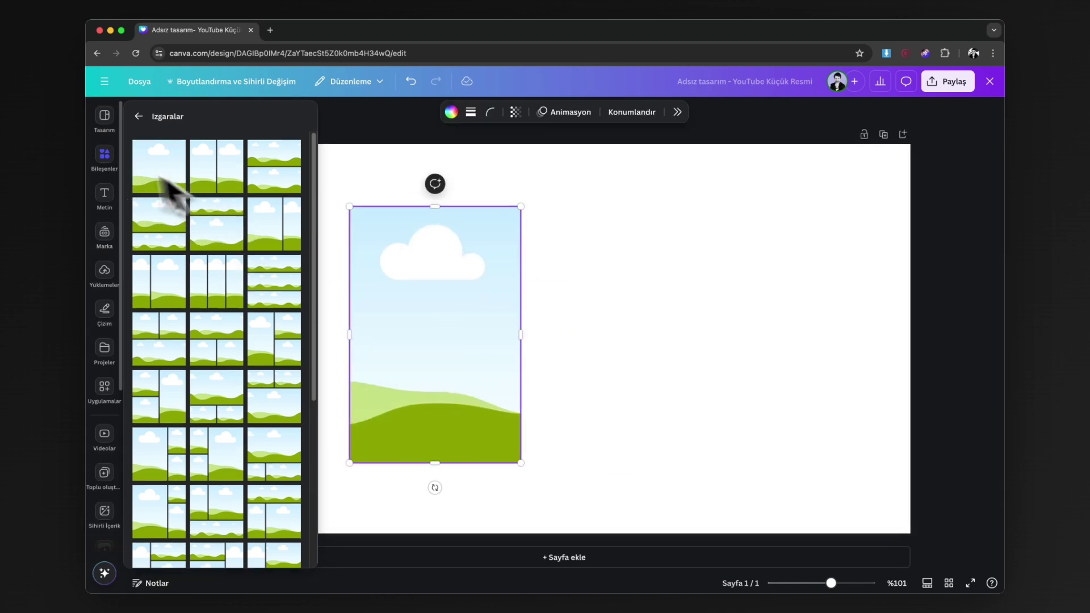
click(120, 125)
click(105, 158)
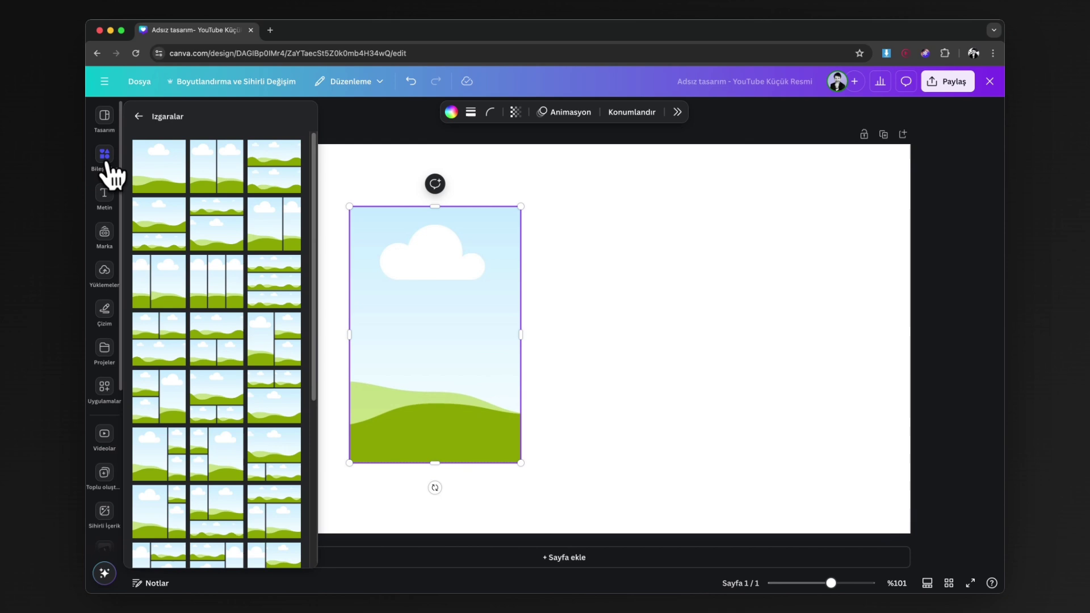
click(140, 112)
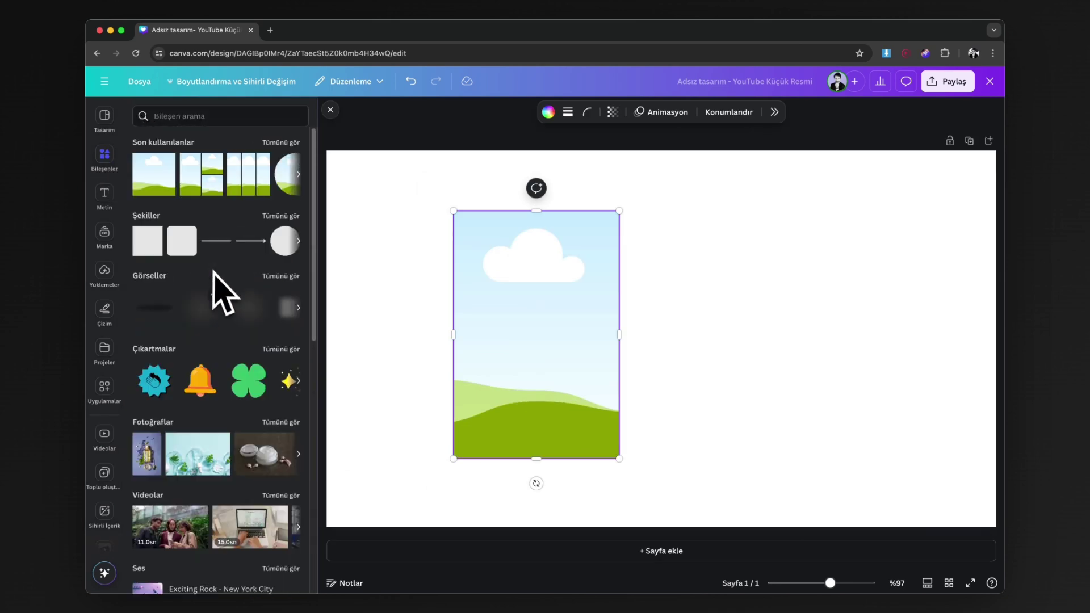
click(282, 143)
drag(178, 454, 447, 375)
drag(500, 353, 502, 353)
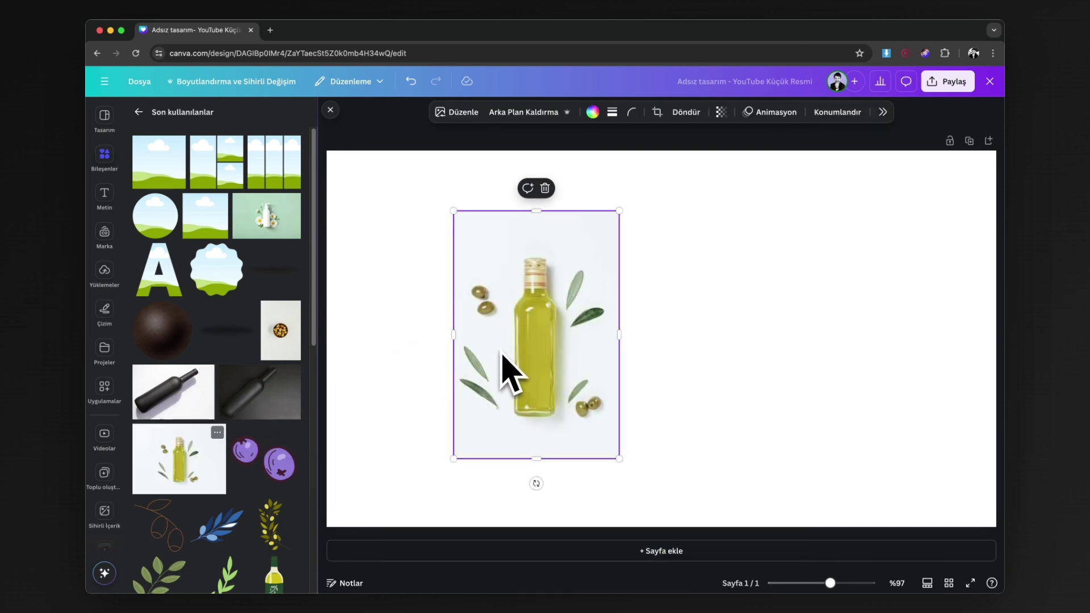
click(409, 344)
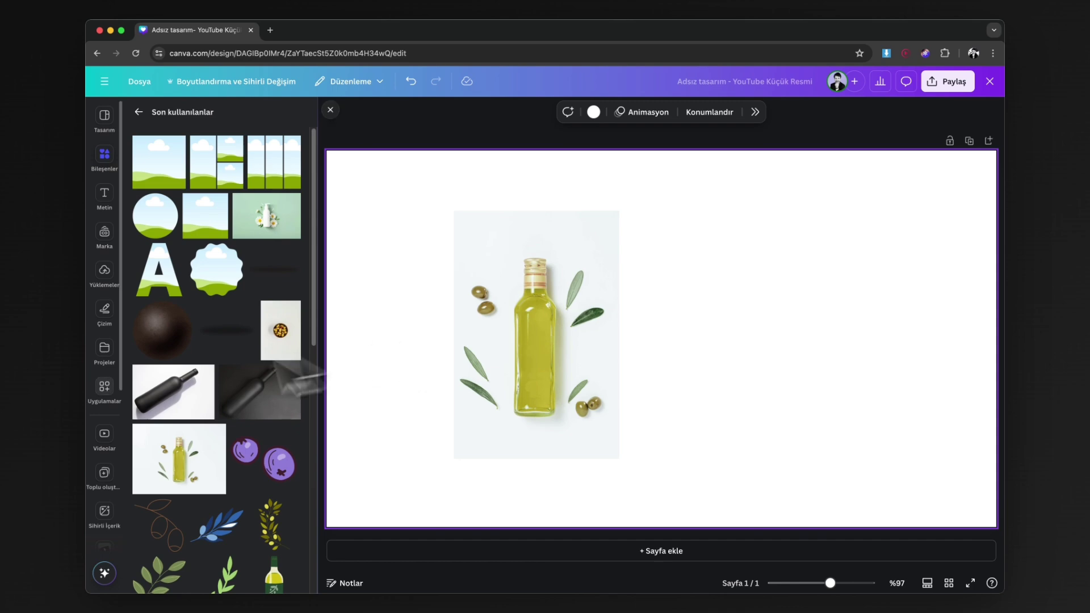
Try to fill the grid with the blue olive branch illustration, then delete the illustration.
scroll(280, 431, down, 5)
scroll(294, 442, down, 1)
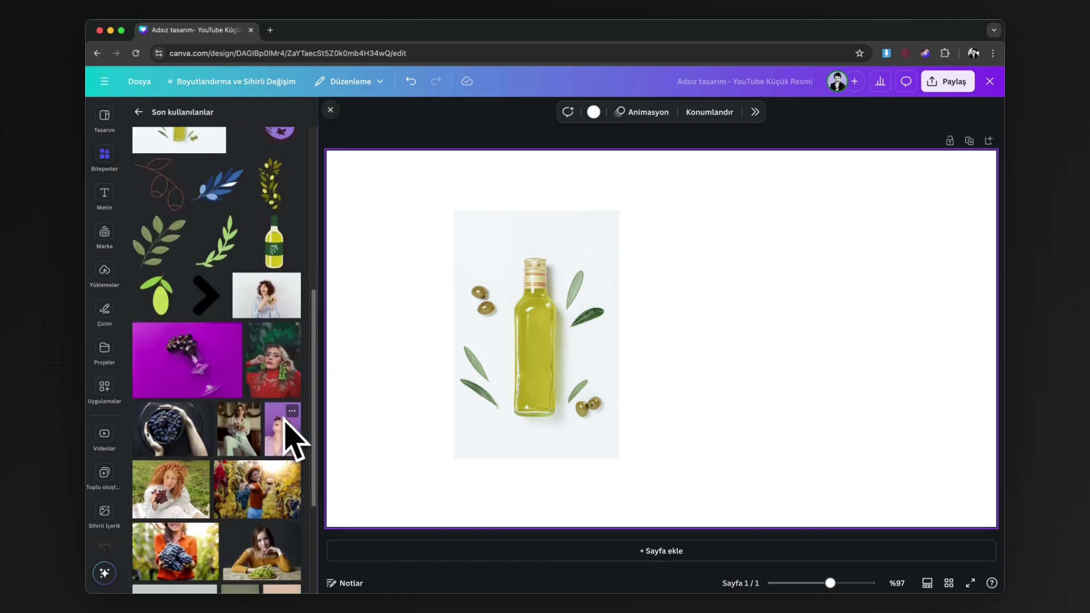
scroll(285, 421, up, 4)
drag(238, 380, 512, 328)
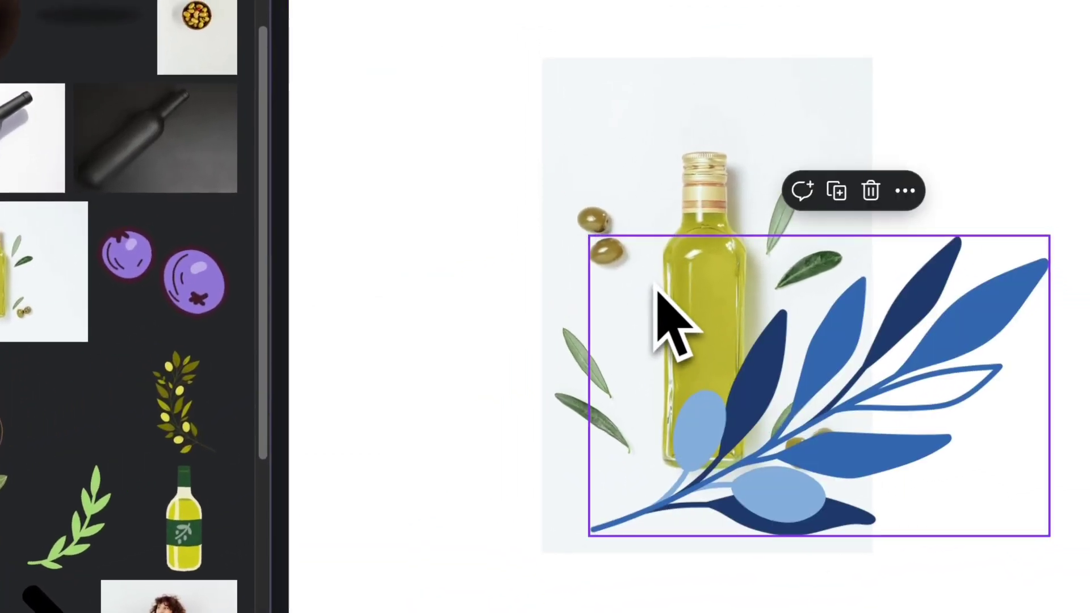
drag(719, 388, 630, 306)
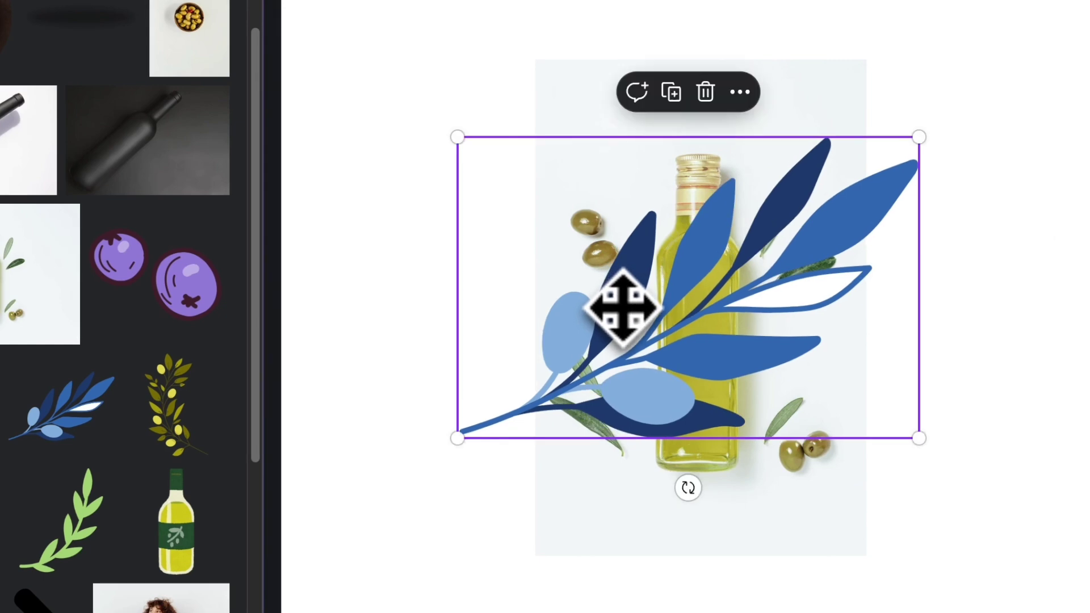
key(Delete)
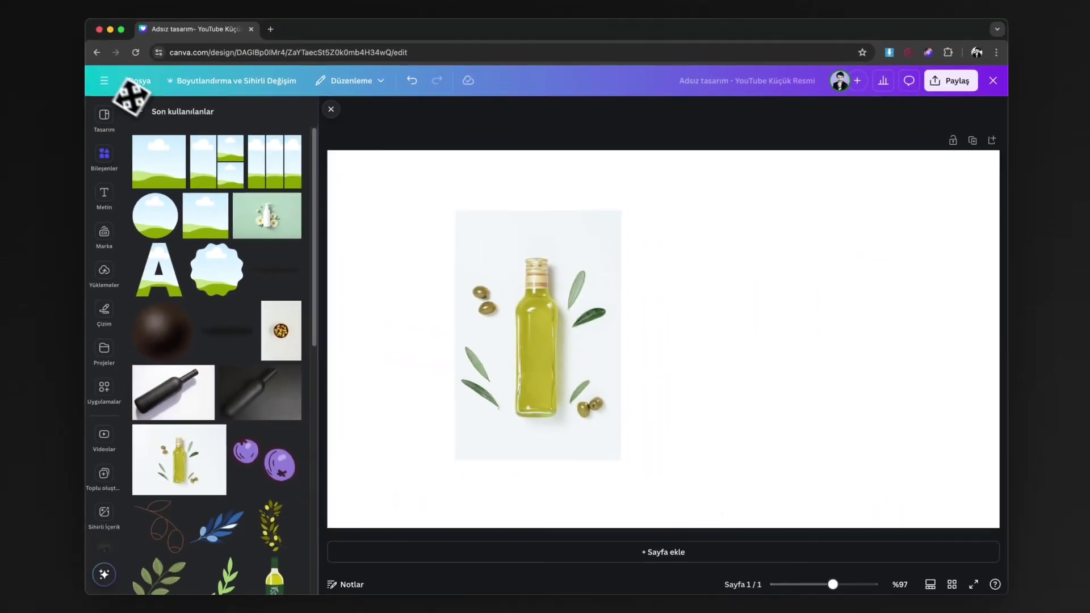
Replace the grid's photo with the 11-second video of three people looking at a phone and shift the grid slightly up and left.
click(125, 45)
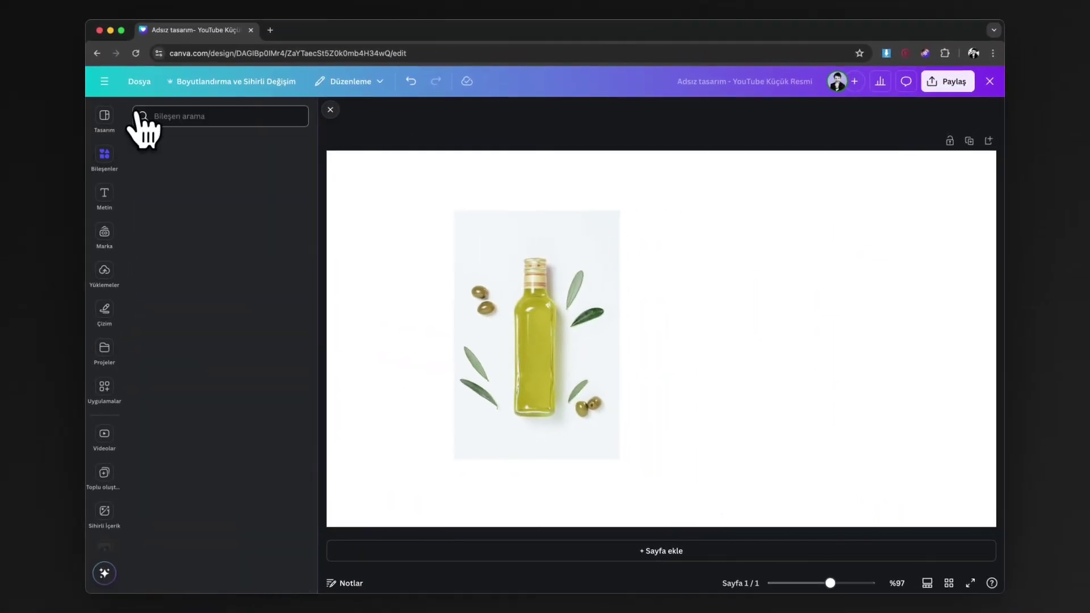
scroll(236, 297, down, 5)
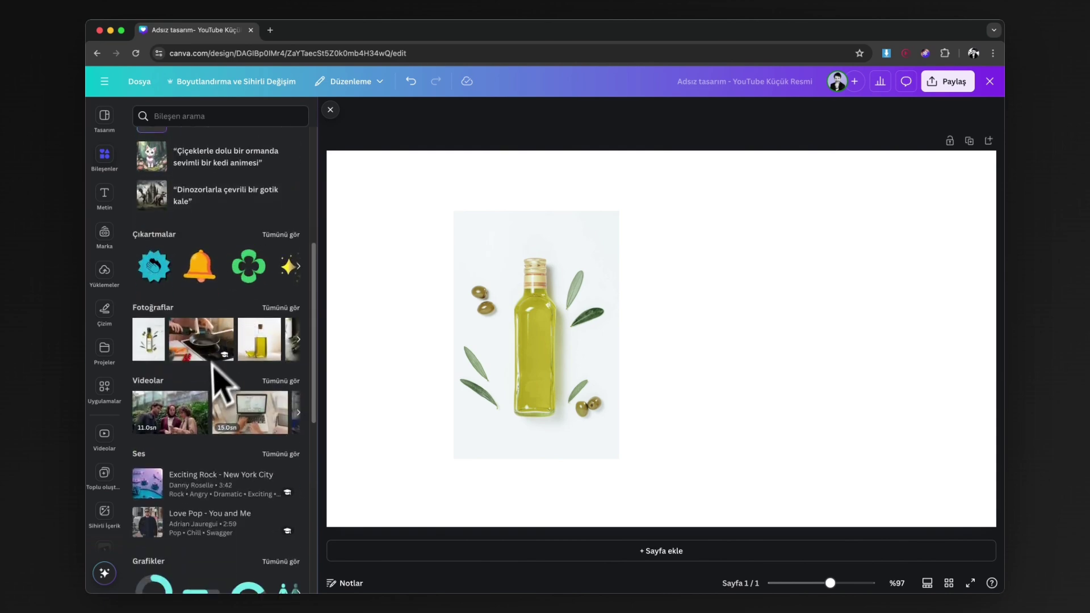
click(184, 423)
drag(658, 339, 559, 375)
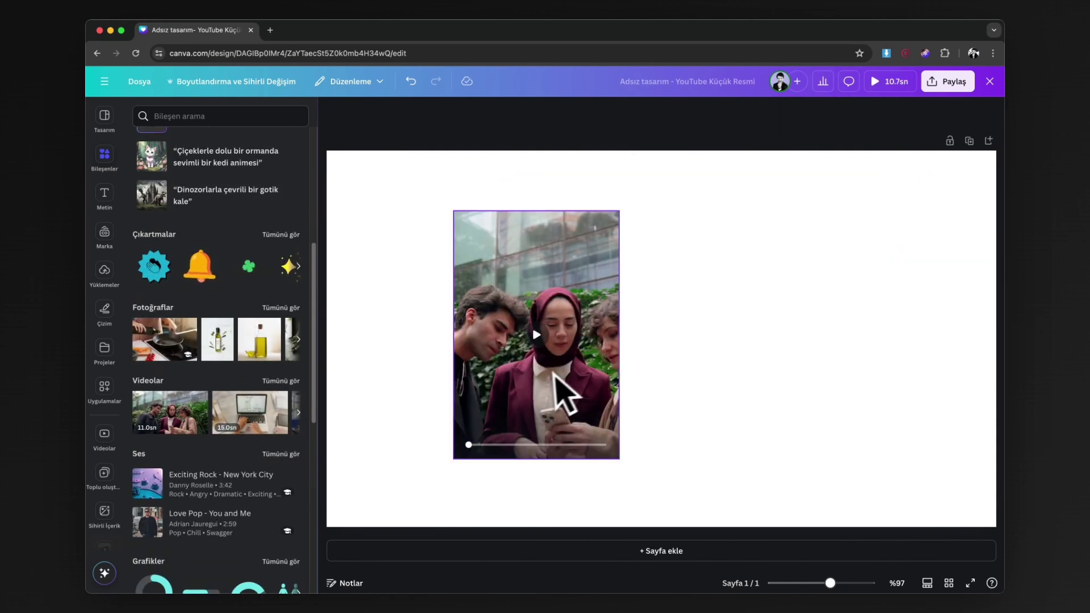
click(596, 332)
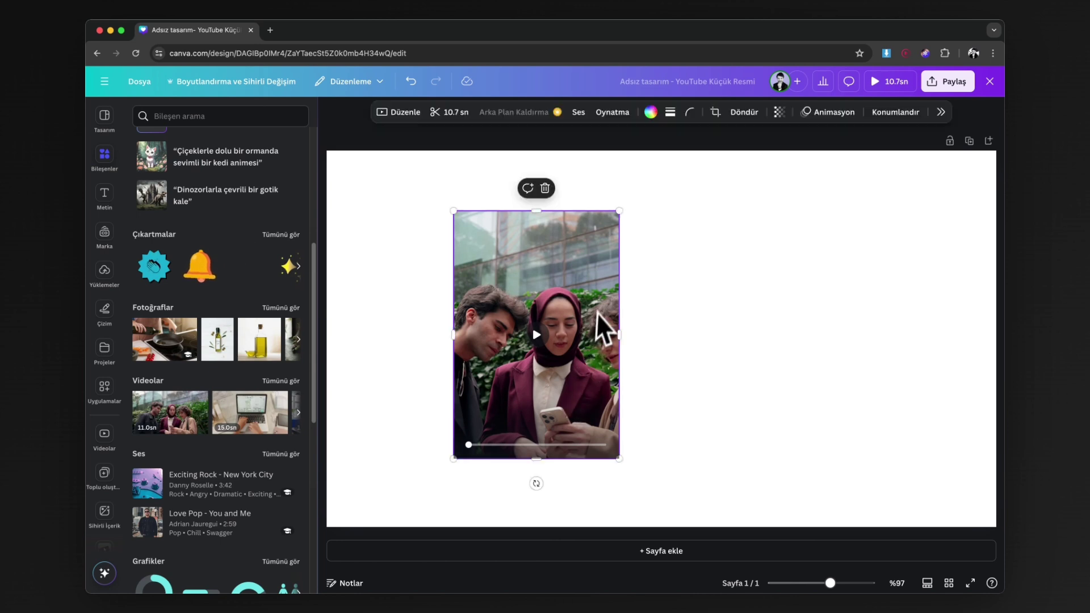
drag(555, 273, 545, 267)
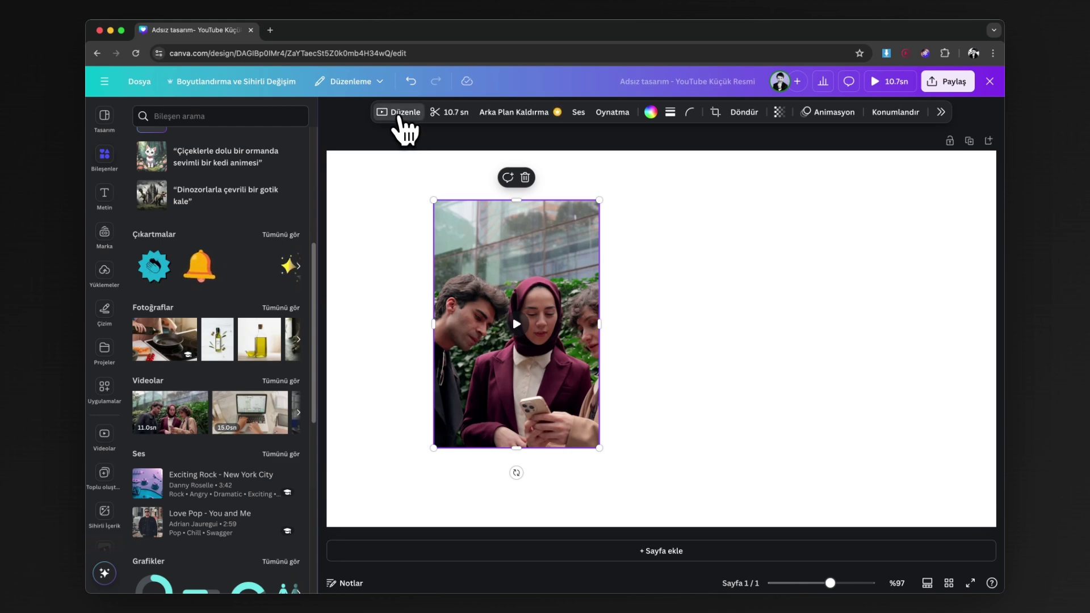
Open the adjustment settings of the video in the grid and set Renk Tonu to -78.
click(399, 113)
click(880, 150)
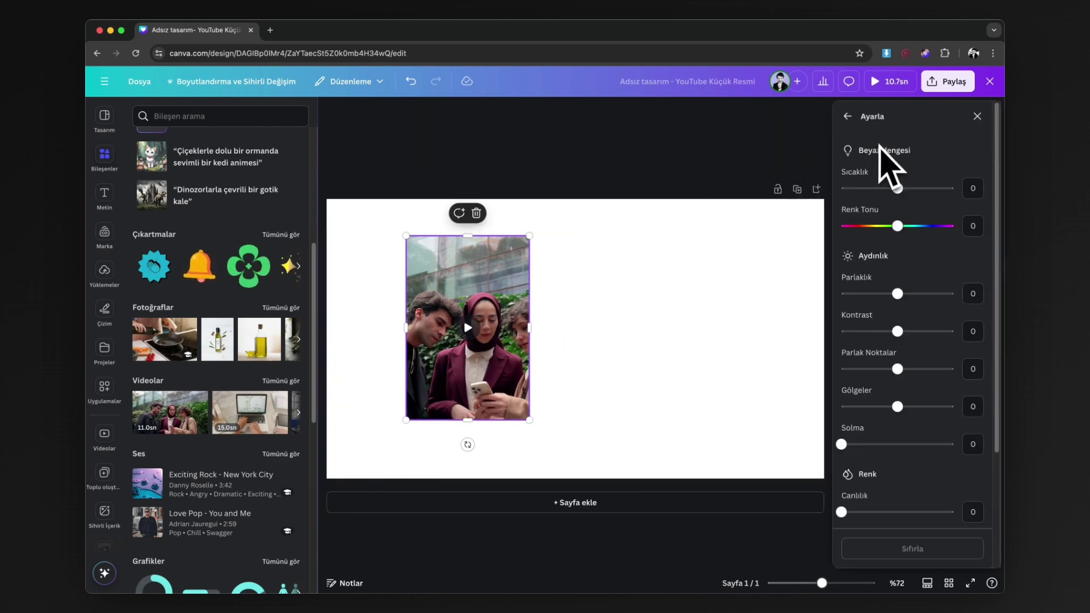
drag(898, 225, 853, 227)
Set the video's Doygunluk to -84 and Solma to 53.
scroll(902, 494, down, 1)
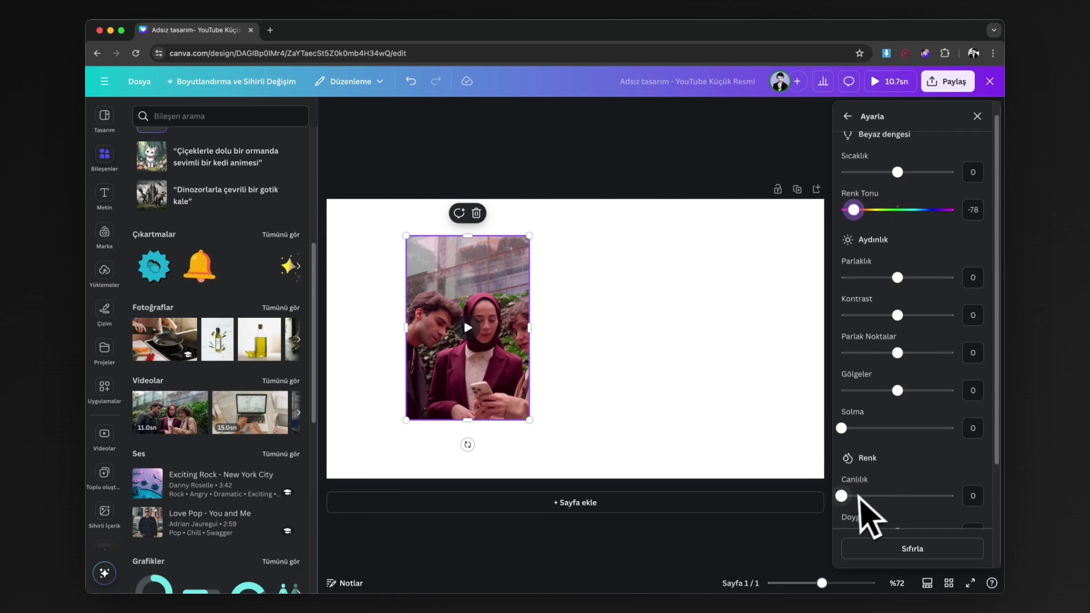
scroll(859, 495, down, 2)
drag(899, 476, 850, 477)
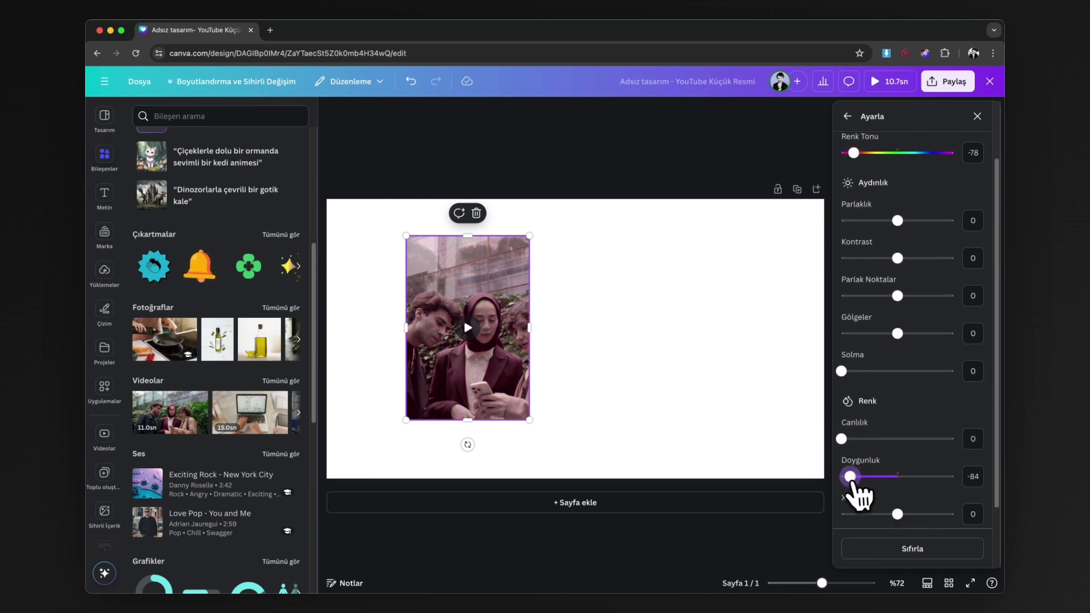
drag(841, 370, 901, 370)
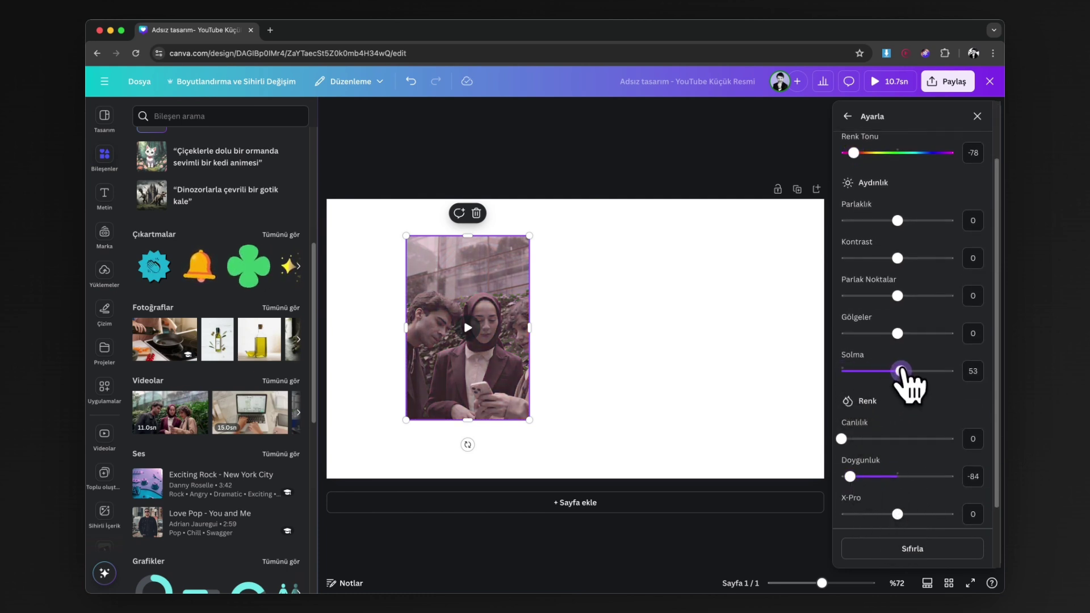
Set the video's Renk Tonu to 83 and place a duplicate of the grid beside the original on its right.
drag(853, 153, 930, 153)
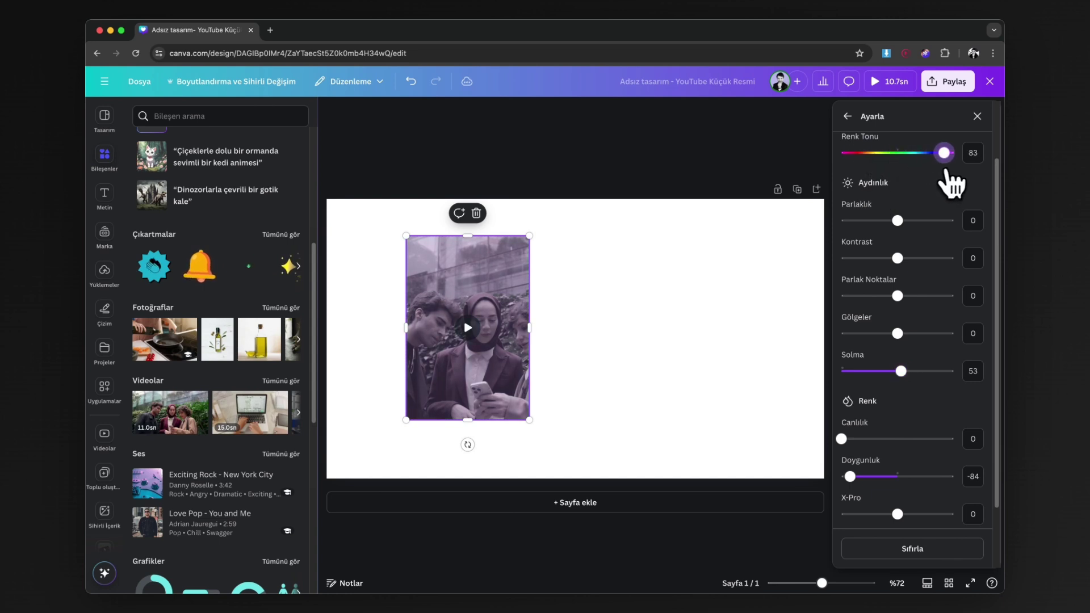
click(716, 323)
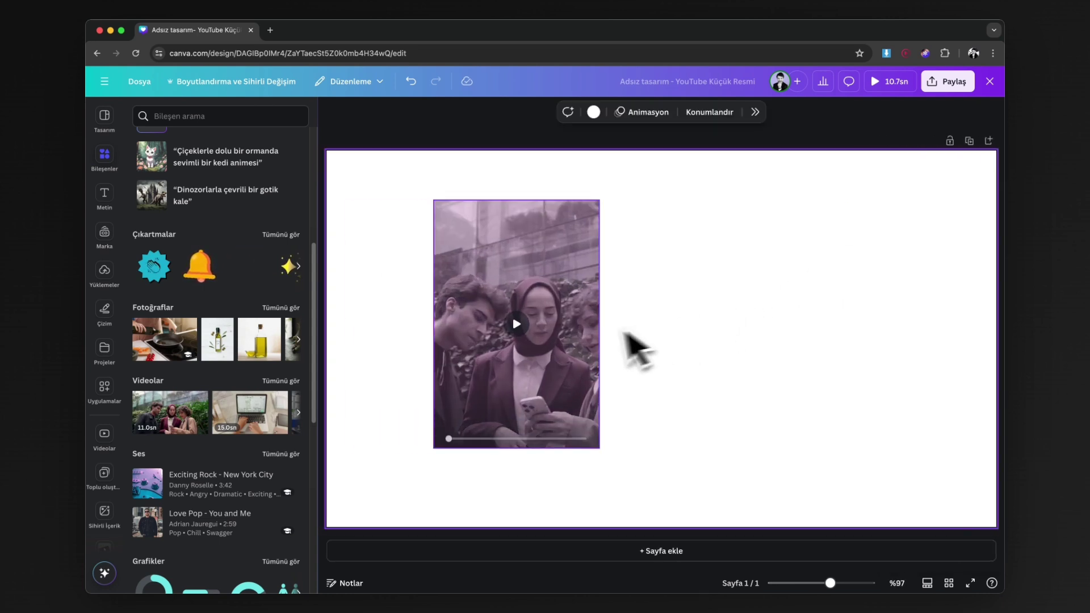
click(594, 348)
drag(559, 332, 722, 340)
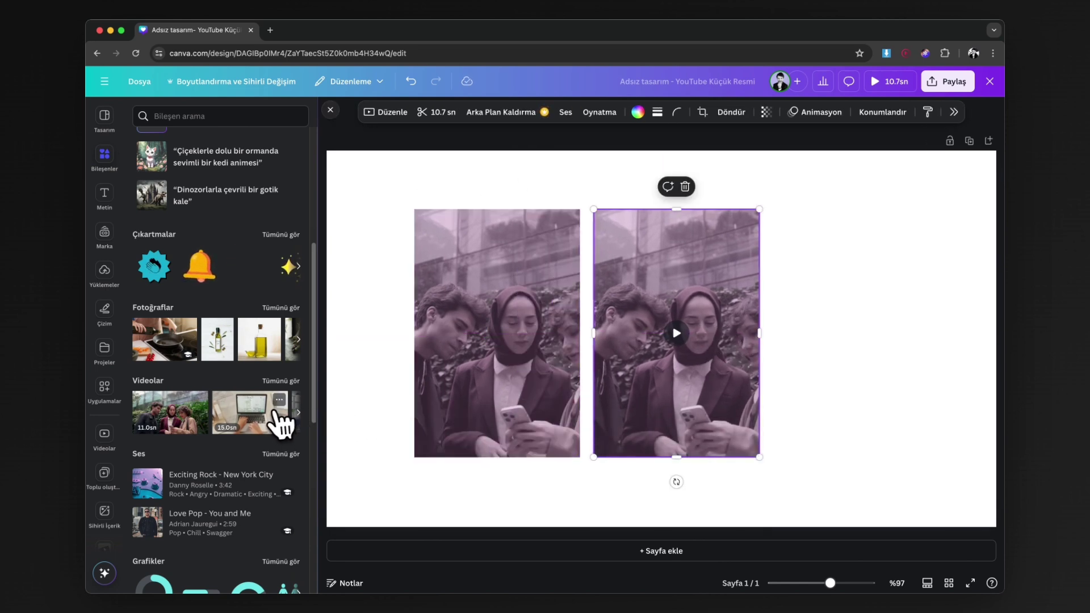
Replace the video in the duplicated grid with the 15-second video of hands typing on a laptop.
drag(280, 418, 593, 387)
drag(698, 363, 699, 365)
click(815, 382)
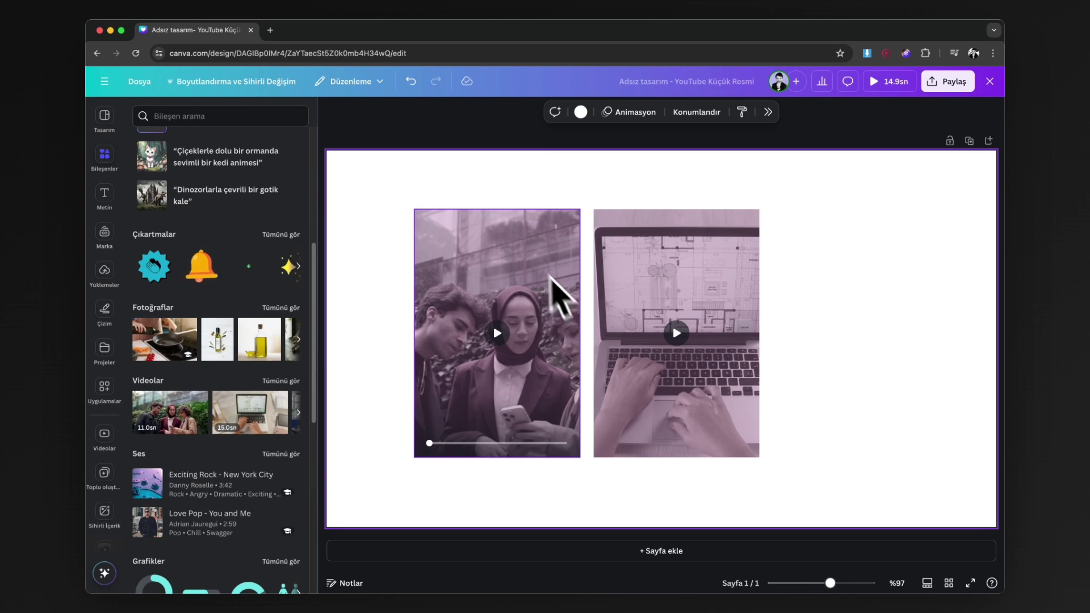
Replace the left grid's video with the olive oil bottle photo from the recently used elements.
scroll(199, 223, up, 5)
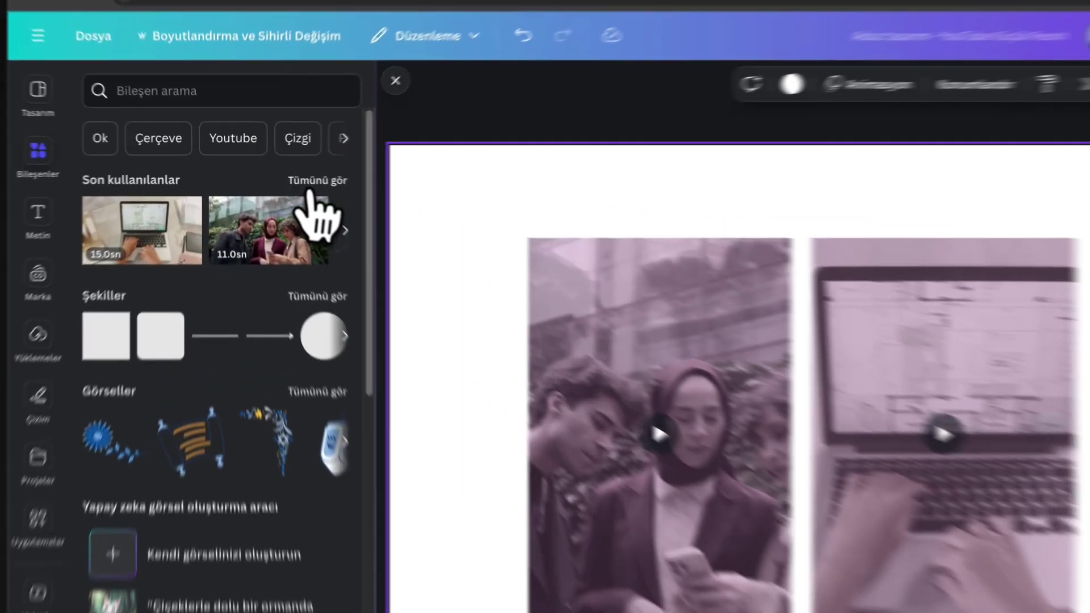
click(309, 187)
drag(274, 259, 788, 446)
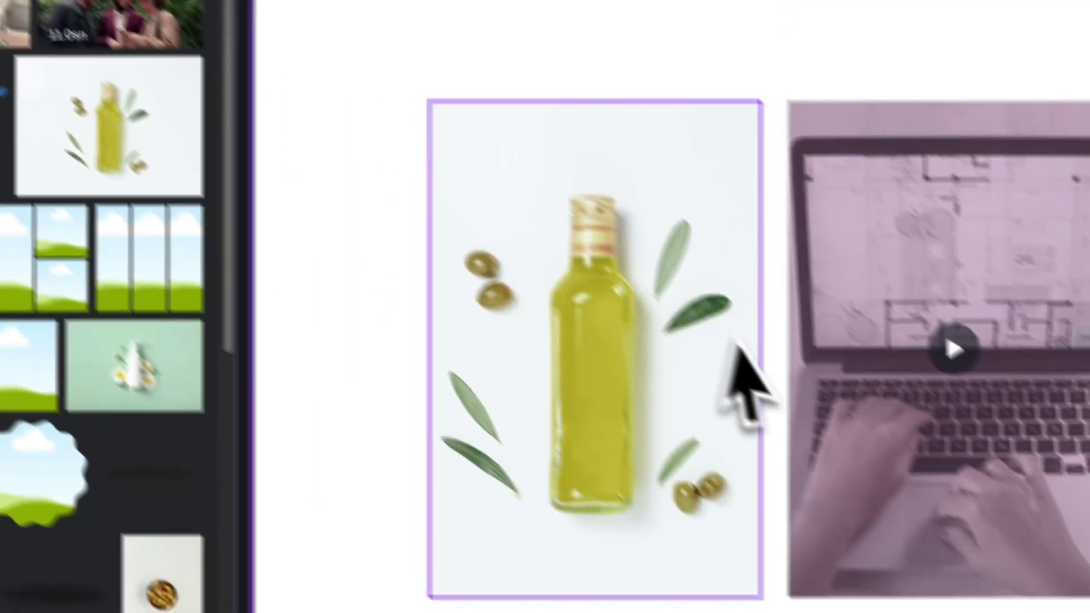
click(630, 432)
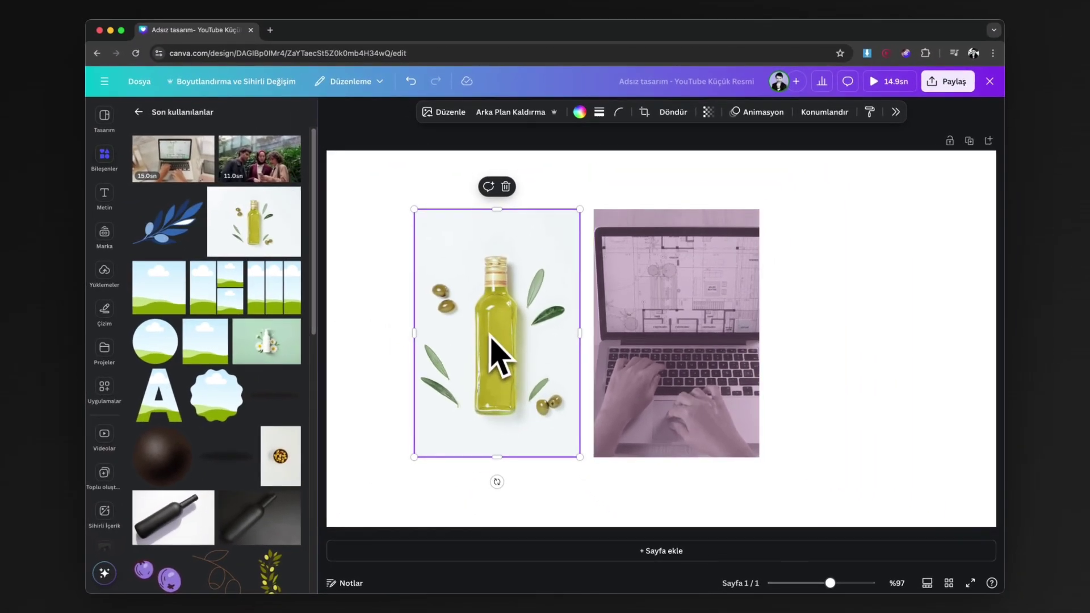
Adjust the olive oil bottle photo in the grid by setting Doygunluk to -100 and Siyahlar to 100.
click(454, 112)
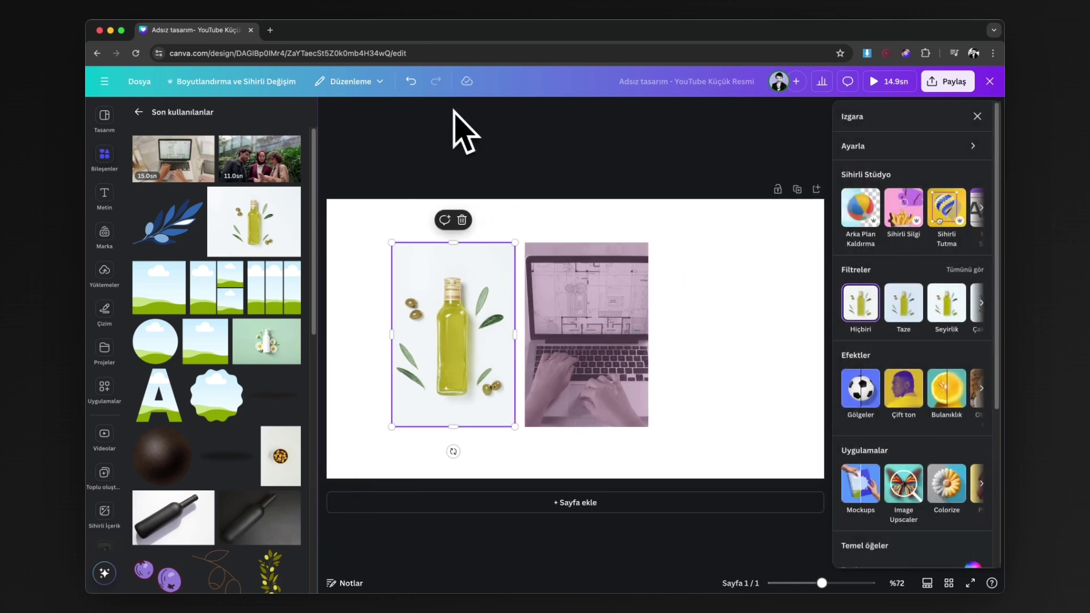
click(868, 149)
scroll(890, 318, down, 8)
drag(896, 309, 811, 311)
drag(896, 205, 952, 205)
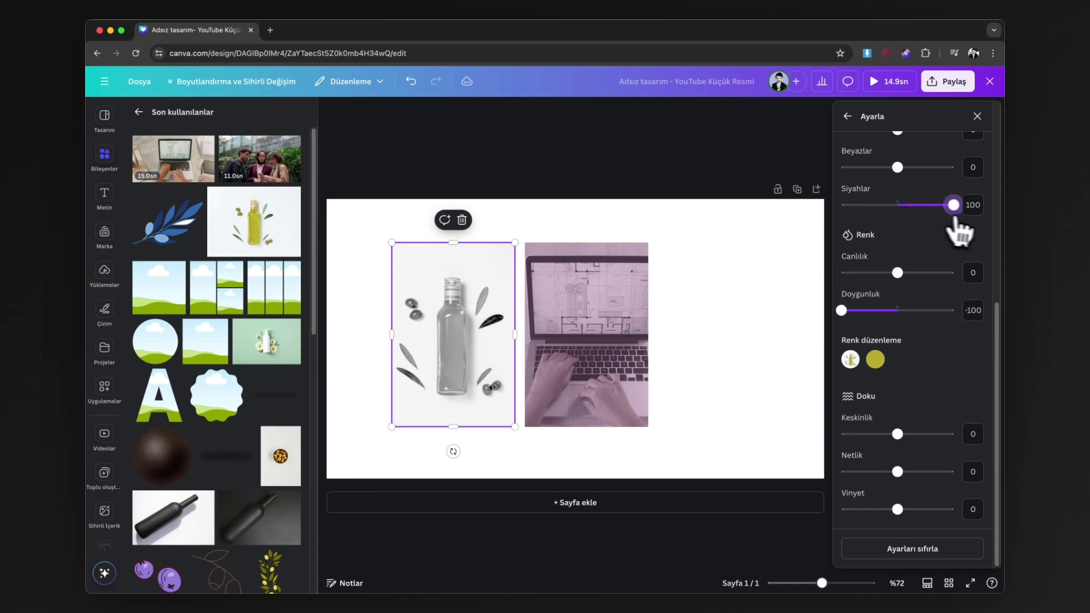
click(775, 363)
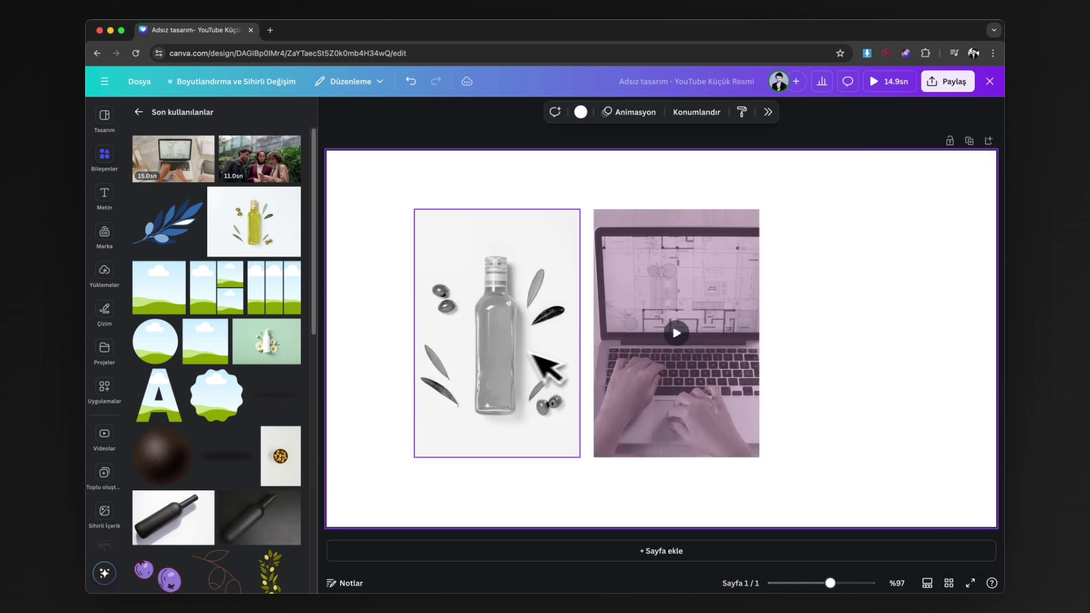
Delete the laptop video grid and place a duplicate of the olive oil bottle grid in its spot.
click(508, 350)
drag(504, 353, 662, 341)
click(710, 356)
key(Delete)
key(Delete)
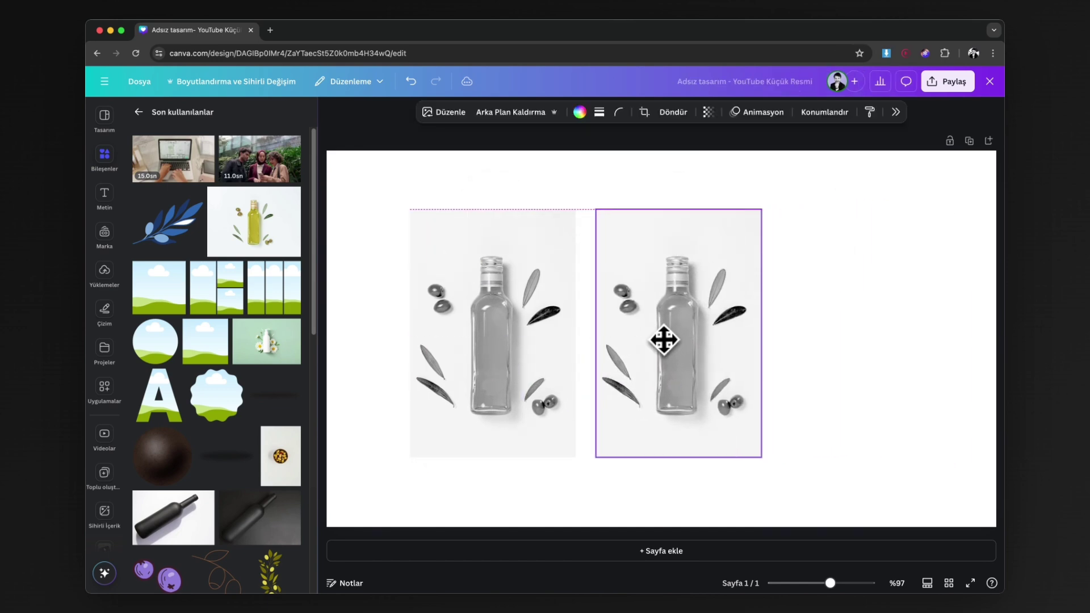
Replace the photo in the duplicated grid with the white pump bottle and daisies photo.
drag(273, 340, 603, 347)
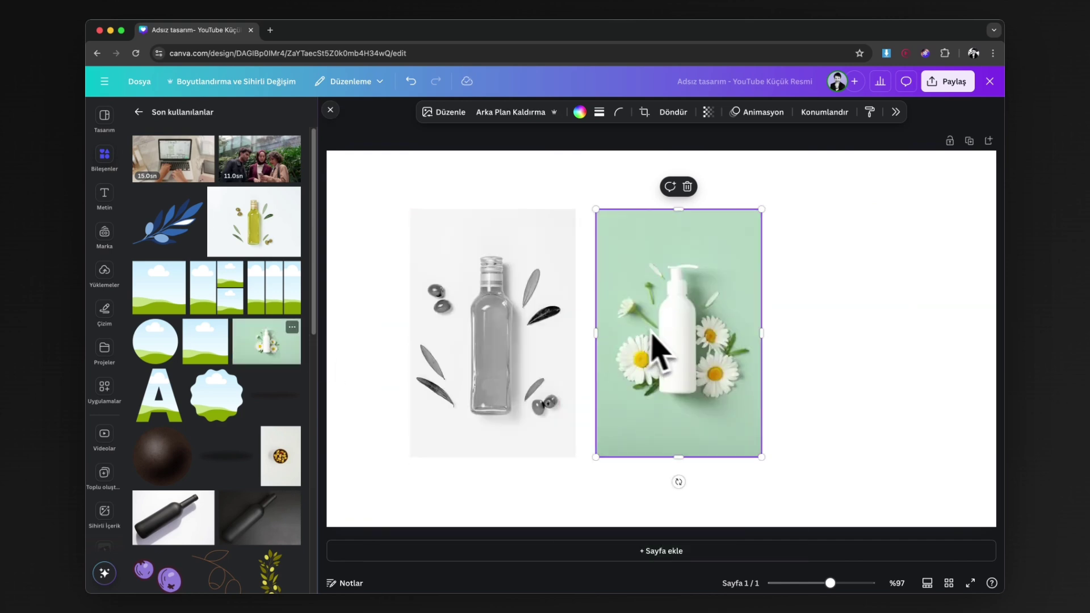
click(827, 370)
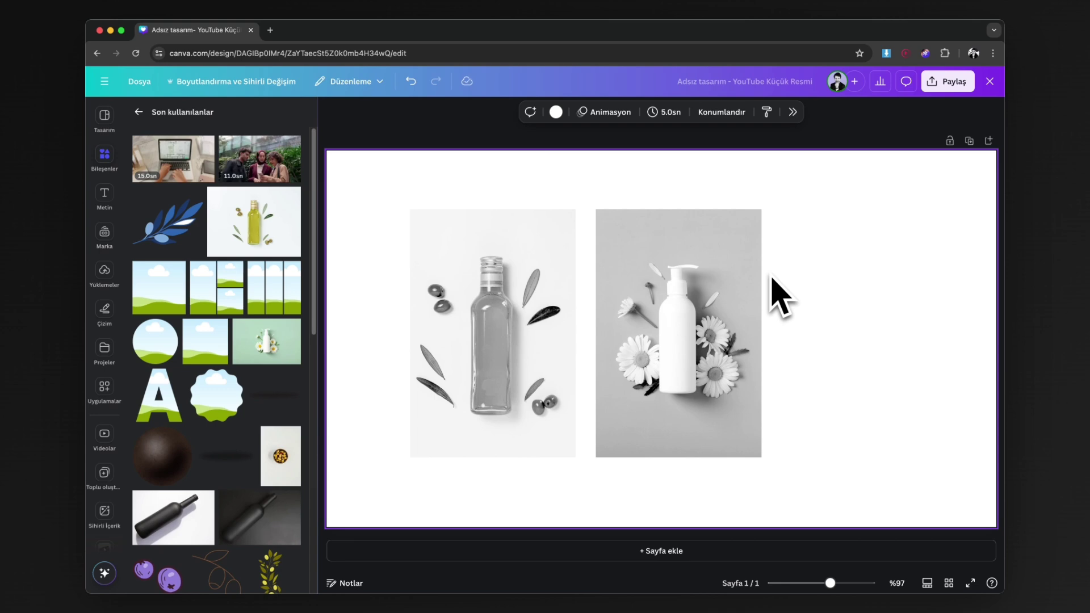
Detach the olive oil bottle photo from the left grid, then delete the detached photo.
key(super+minus)
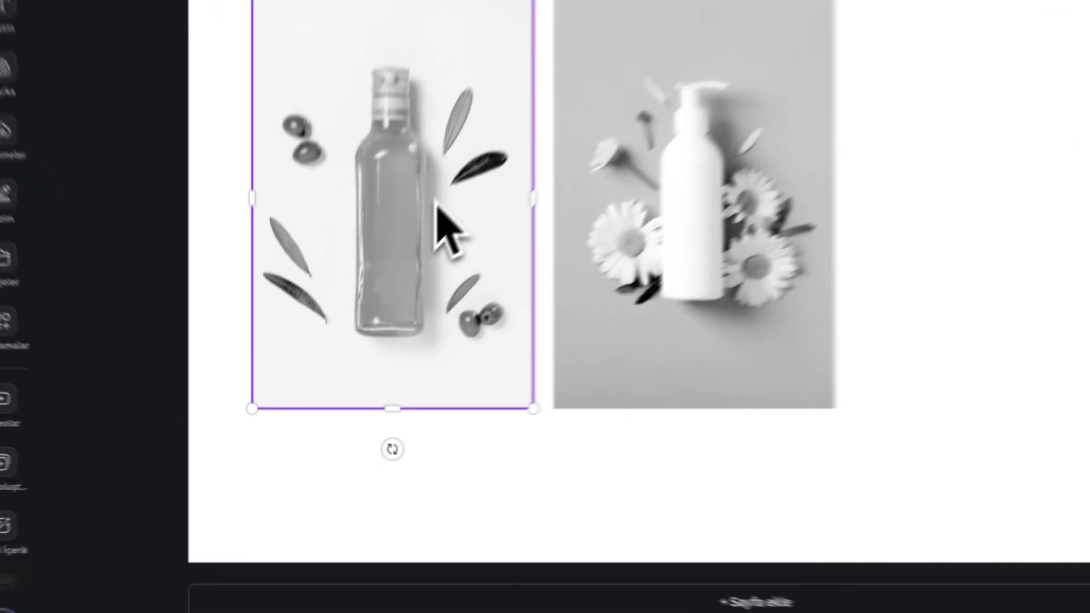
right_click(372, 326)
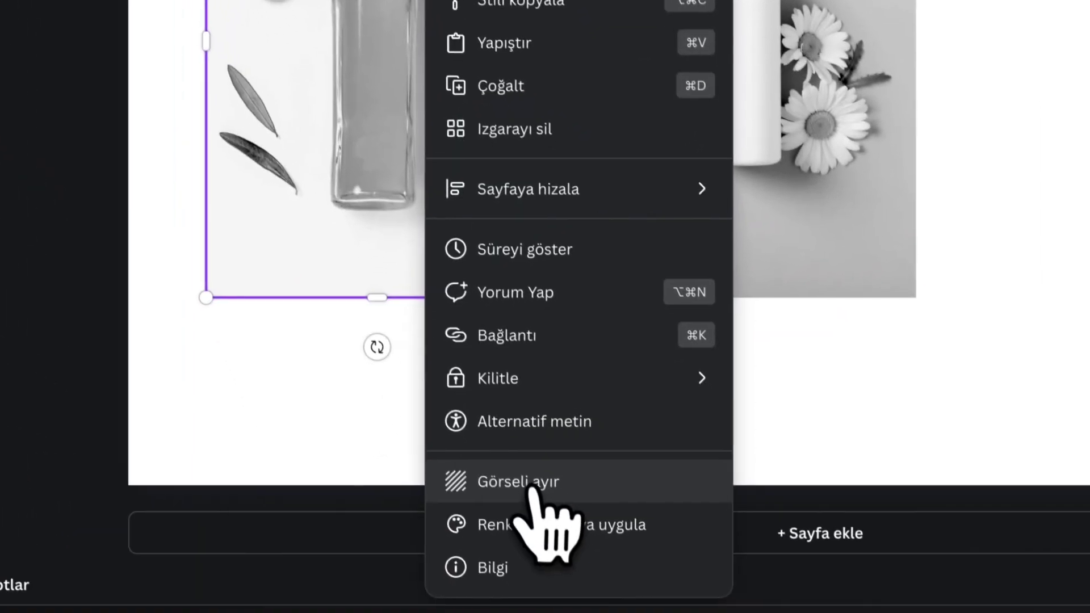
click(534, 482)
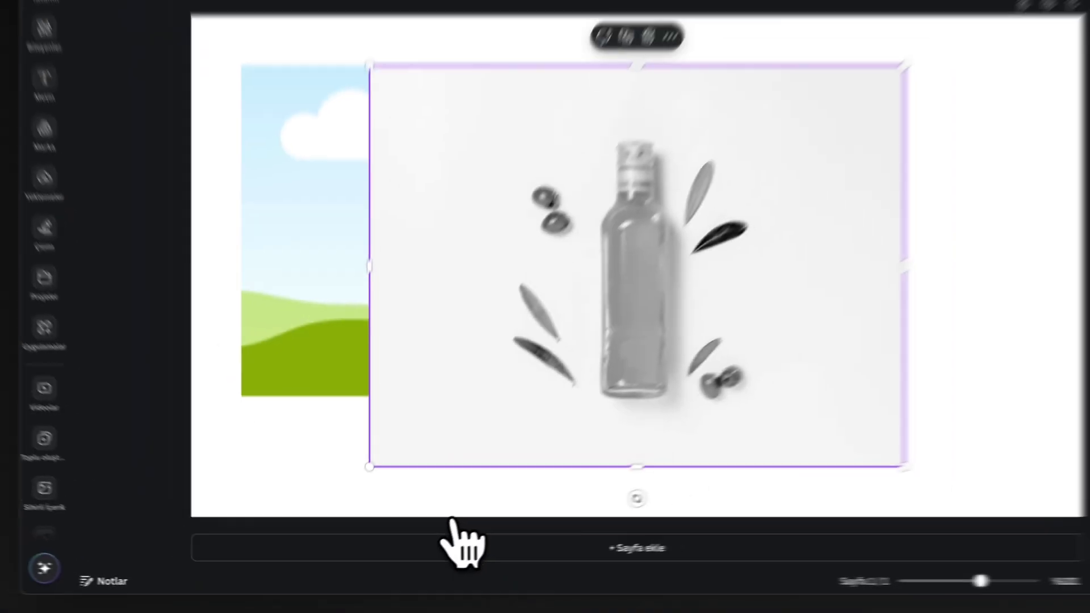
drag(479, 467, 703, 427)
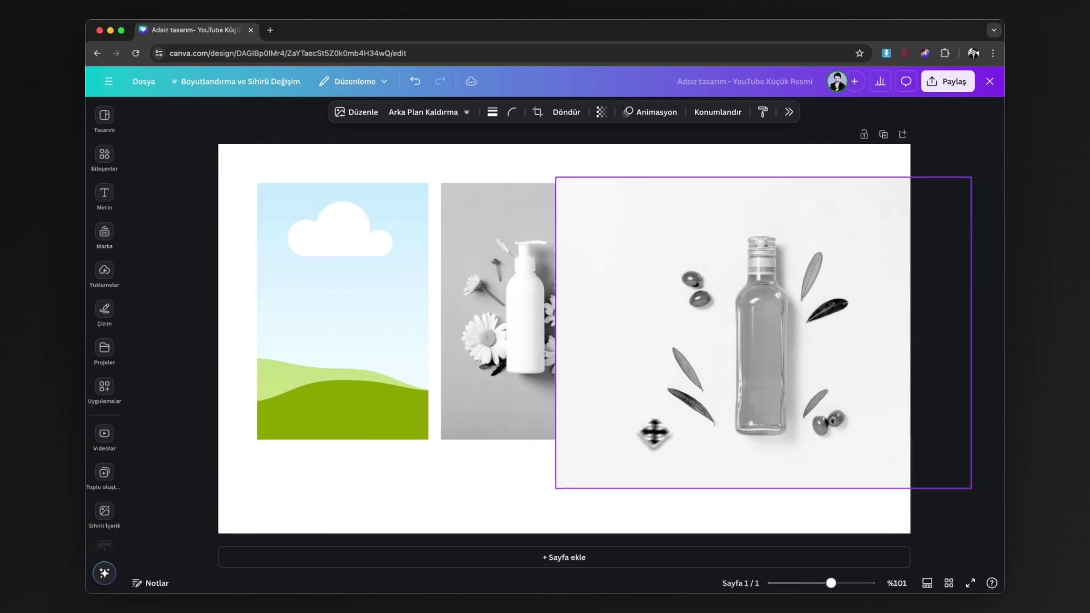
key(Delete)
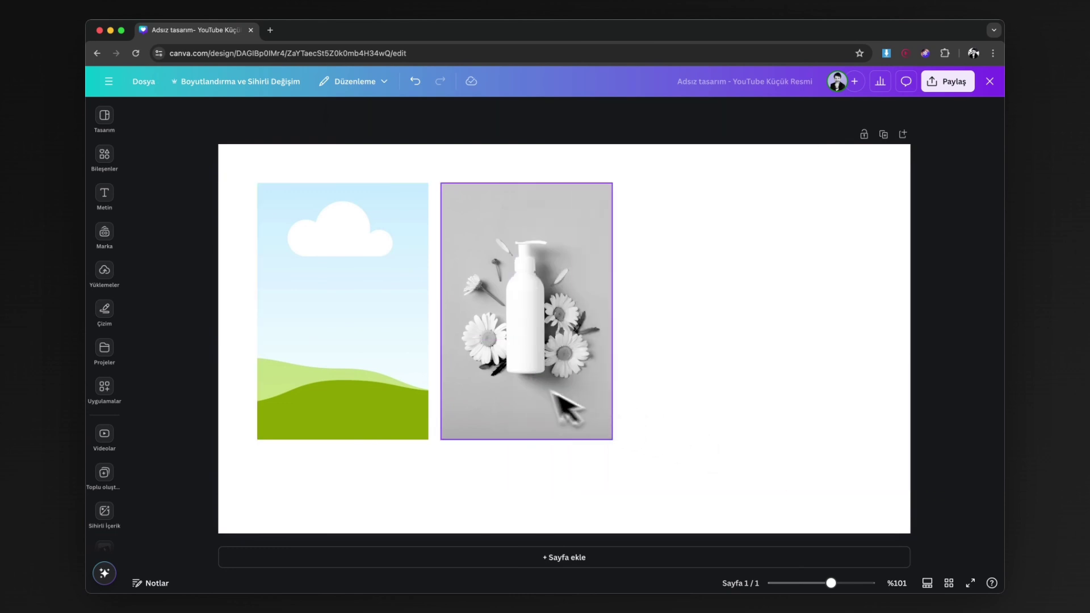
Detach the pump bottle photo from its grid, then delete the photo and both empty grids.
right_click(514, 397)
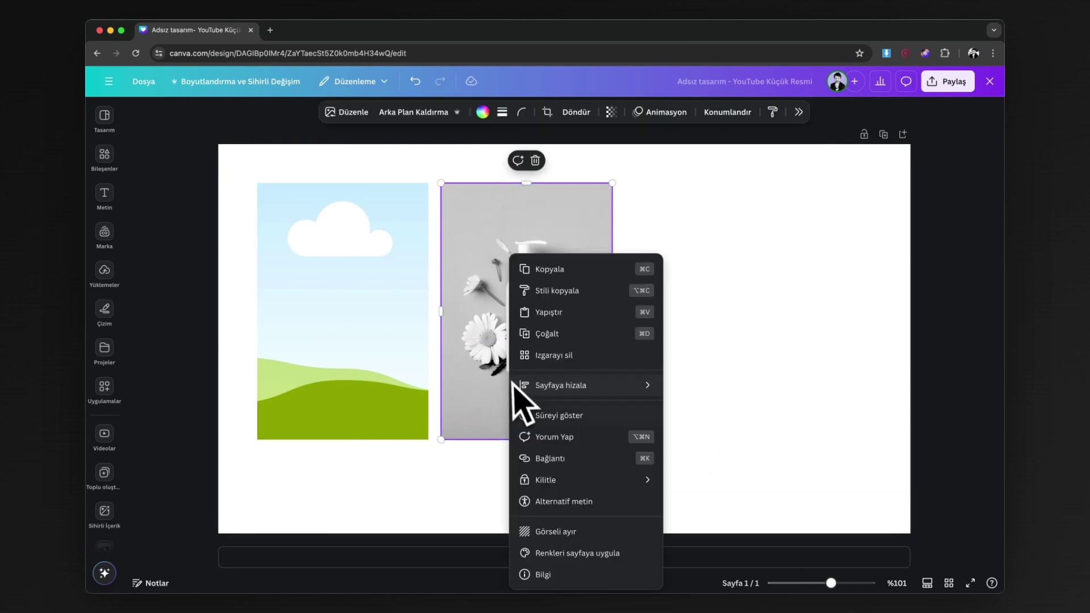
click(569, 540)
key(Delete)
key(Delete)
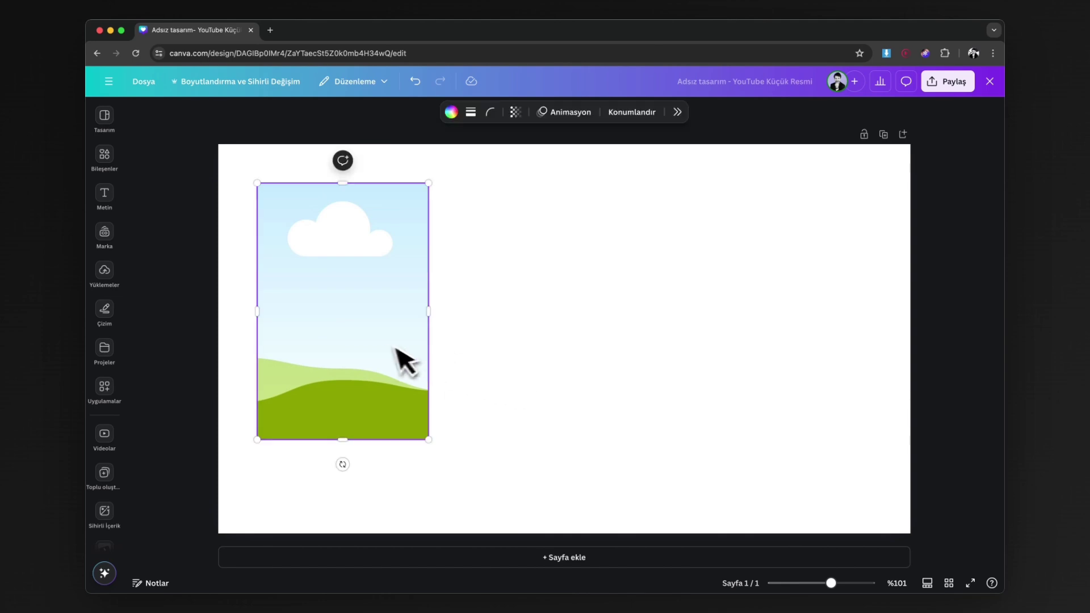
key(Delete)
Insert the grid with one wide cell above two smaller ones, shrink it and place it near the page's centre.
click(105, 158)
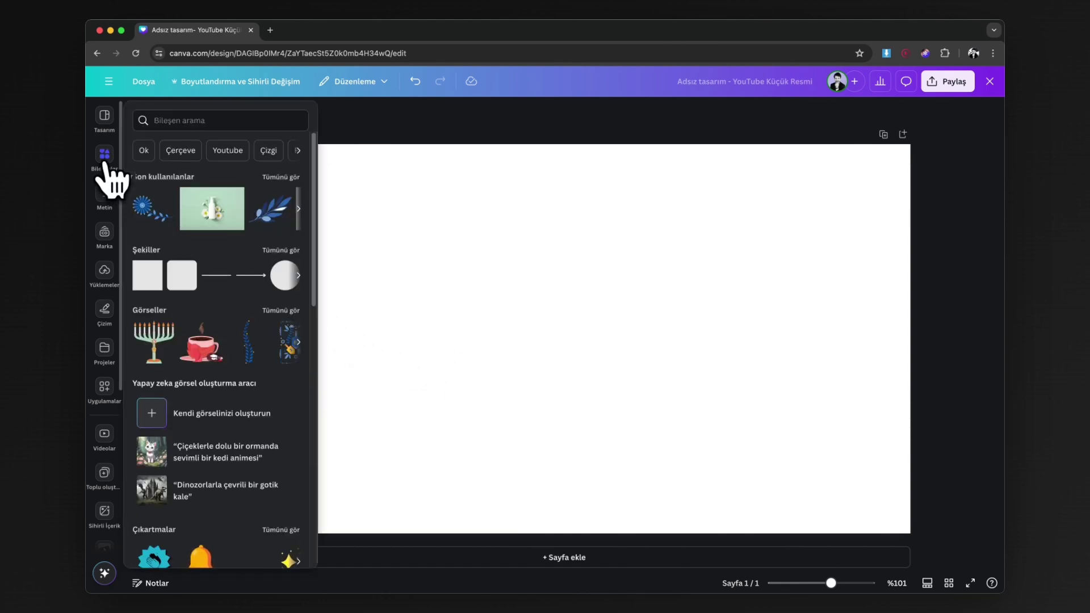
scroll(206, 340, down, 15)
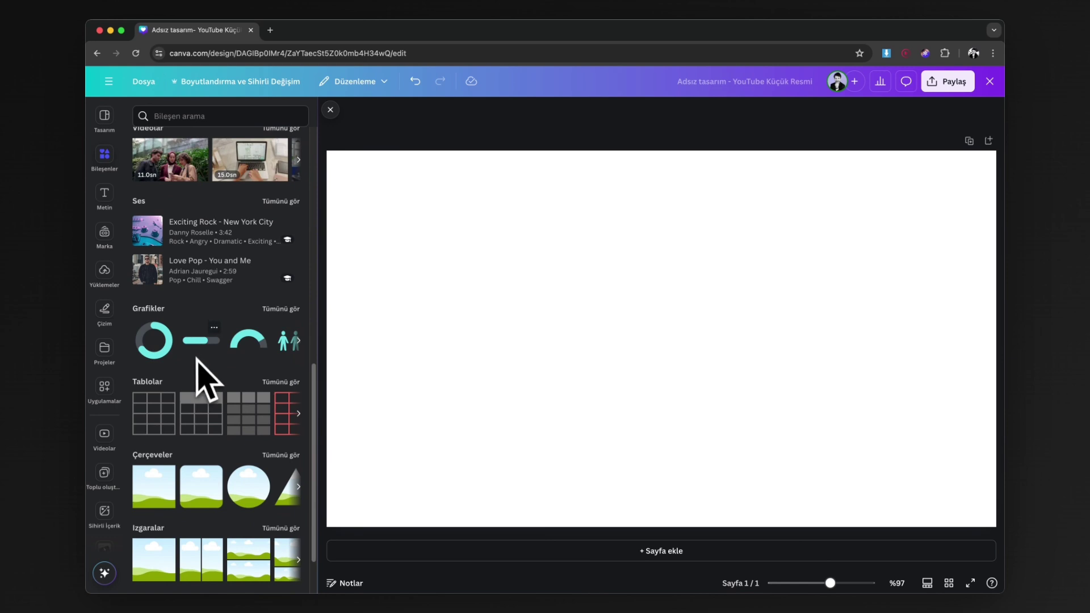
click(281, 386)
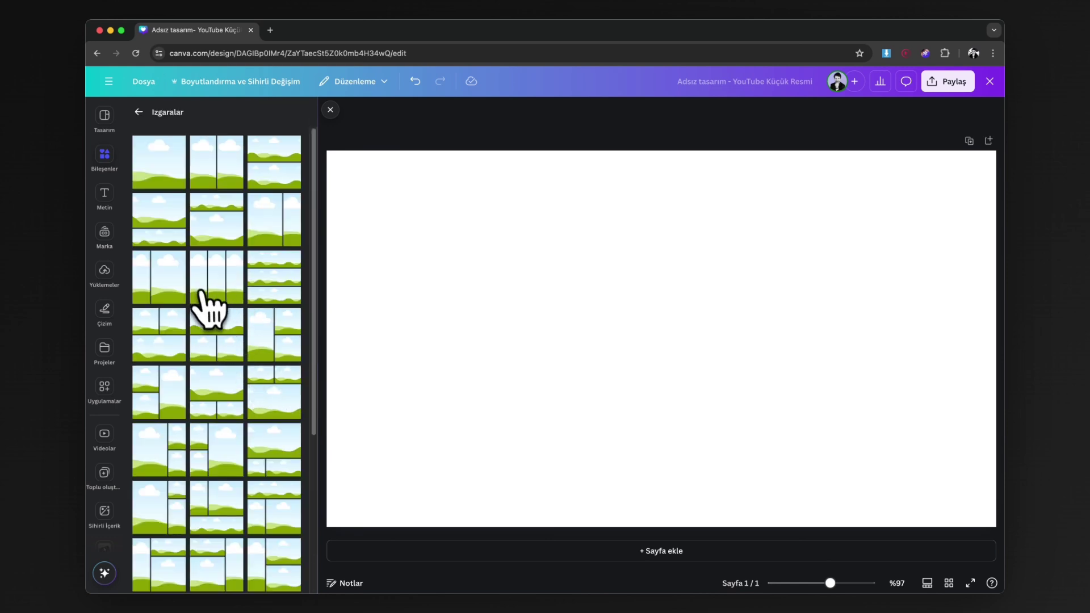
click(215, 332)
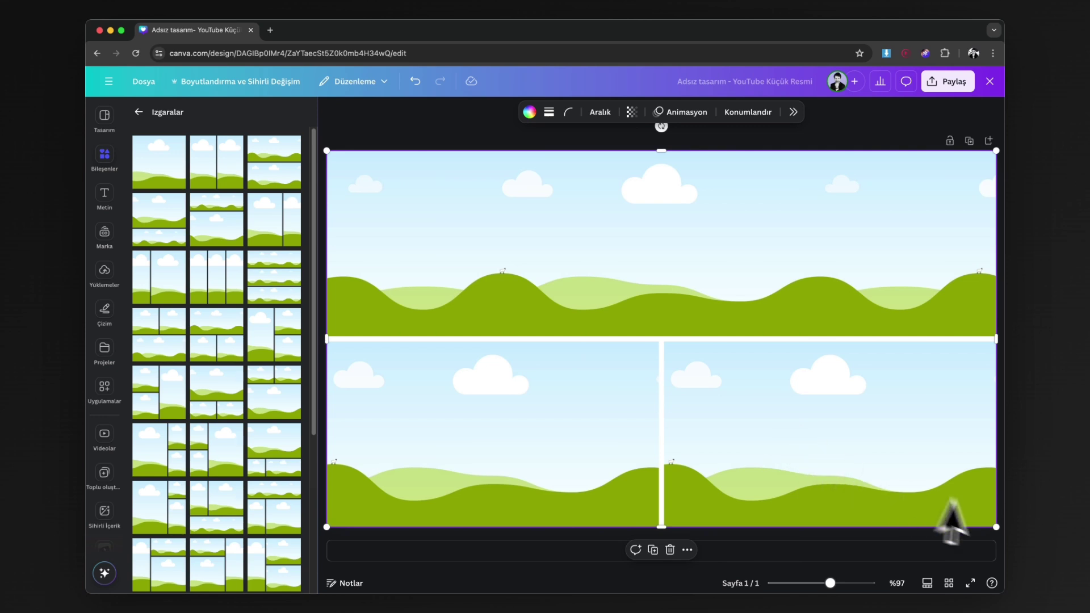
drag(994, 526, 569, 417)
drag(451, 360, 702, 395)
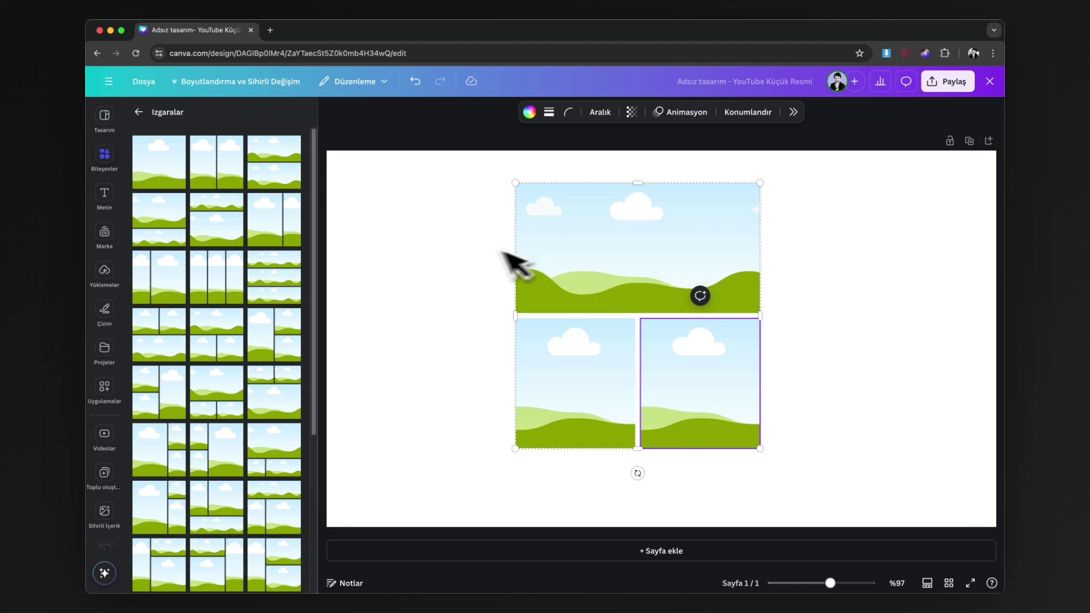
Set the three-cell grid's spacing (Izgara aralığı) to 15.
click(462, 263)
click(545, 238)
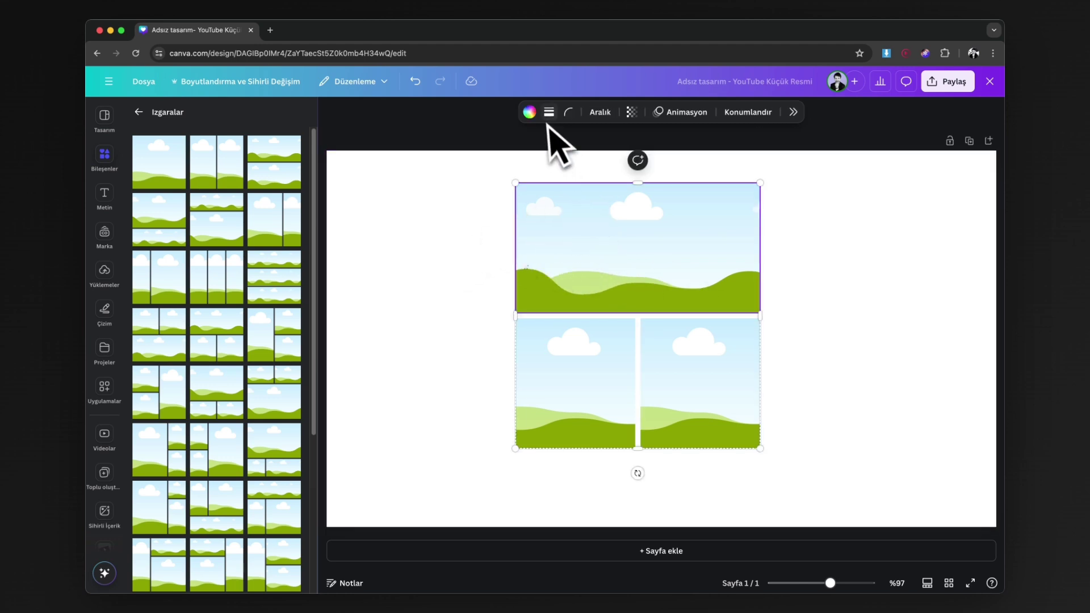
click(603, 116)
drag(566, 156, 554, 176)
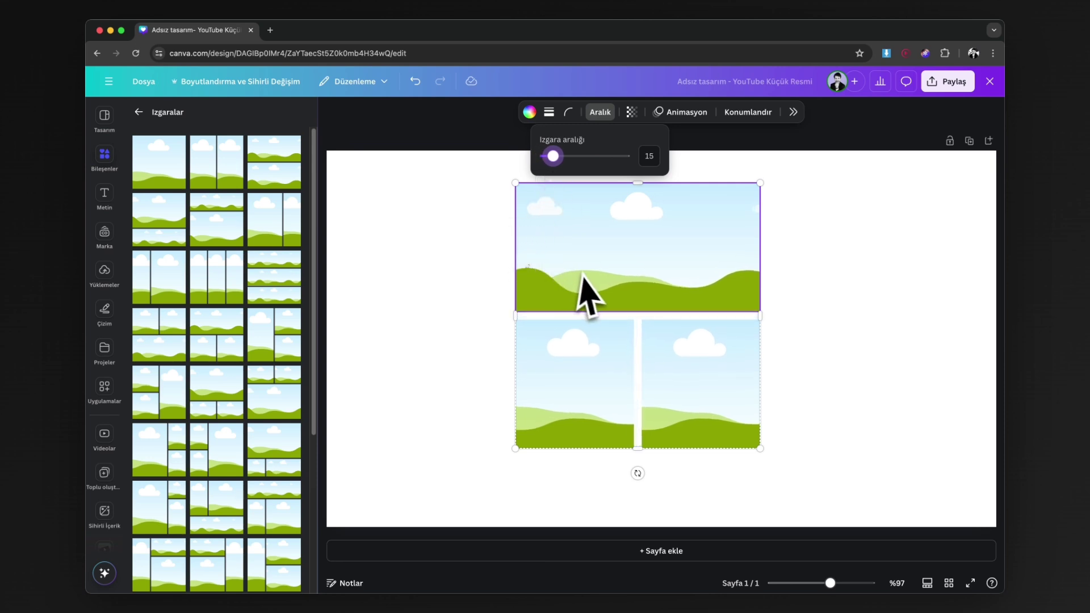
Try out a border on the grid's wide upper cell, then return Kenarlık kalınlığı to 0.
click(574, 398)
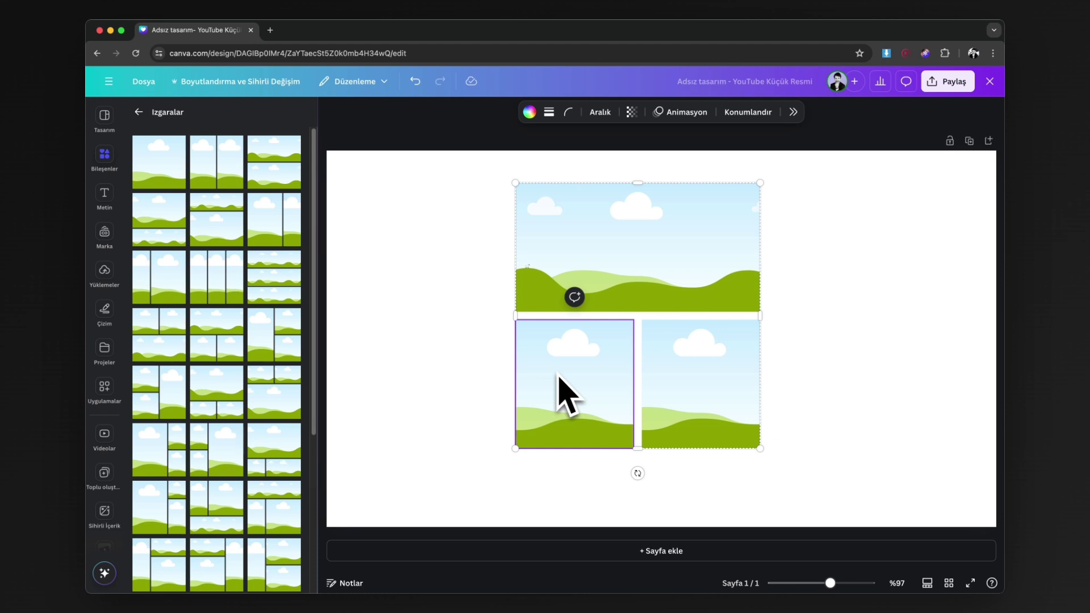
click(595, 250)
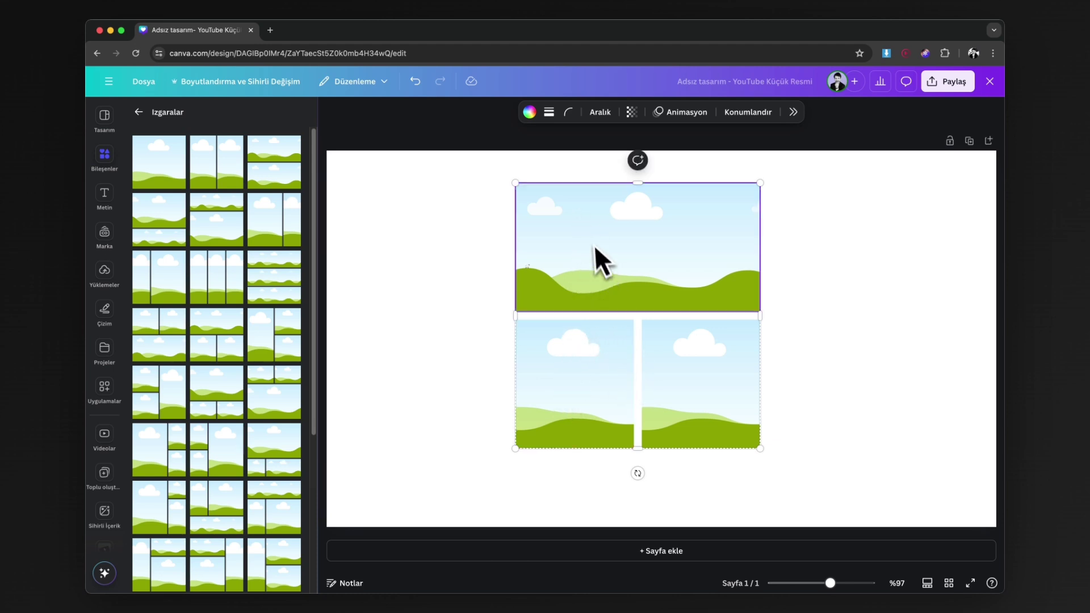
click(552, 112)
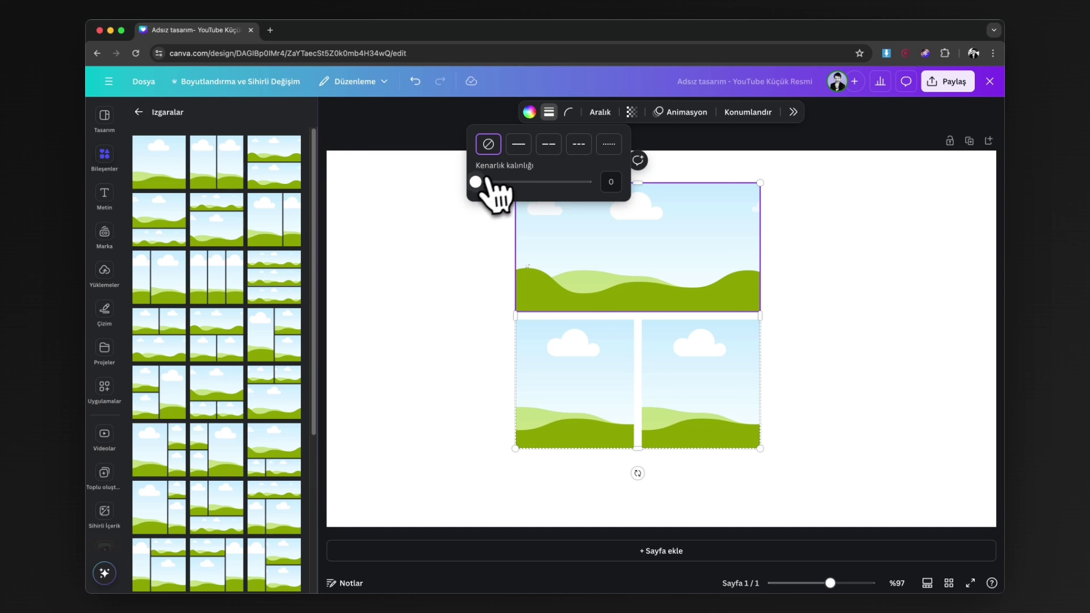
click(493, 182)
drag(492, 182, 476, 181)
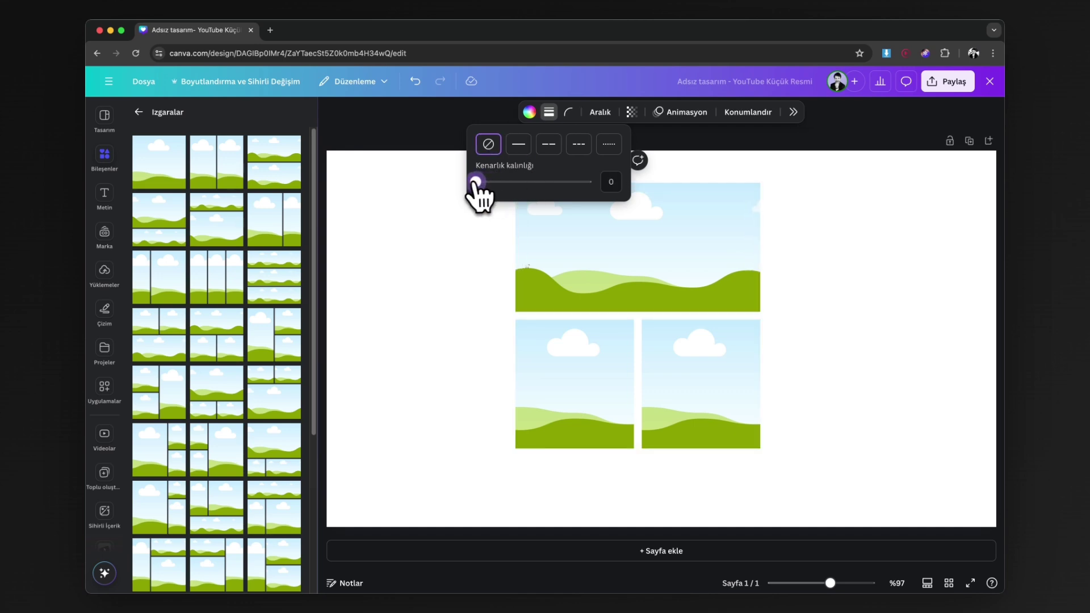
Fill the grid's lower-right cell with the orange-yellow colour from the Canva Tasarım palette.
click(691, 390)
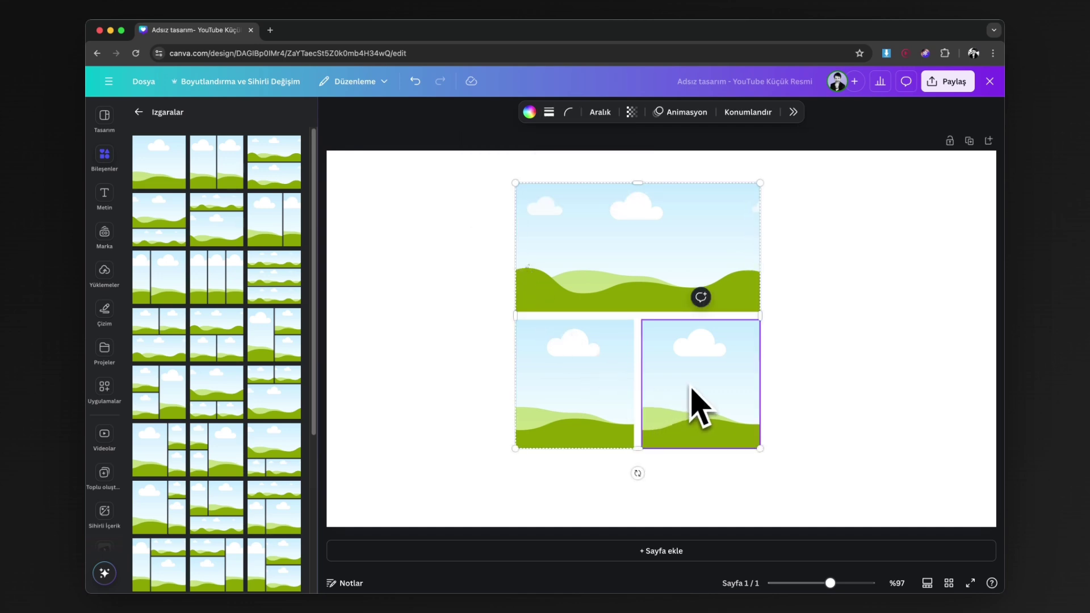
click(530, 113)
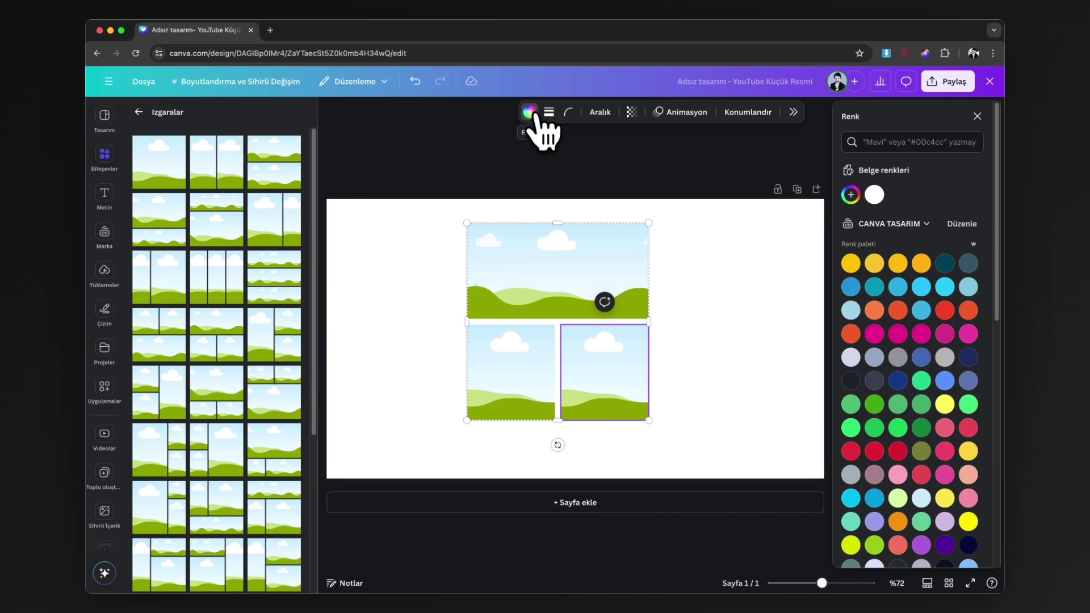
click(921, 263)
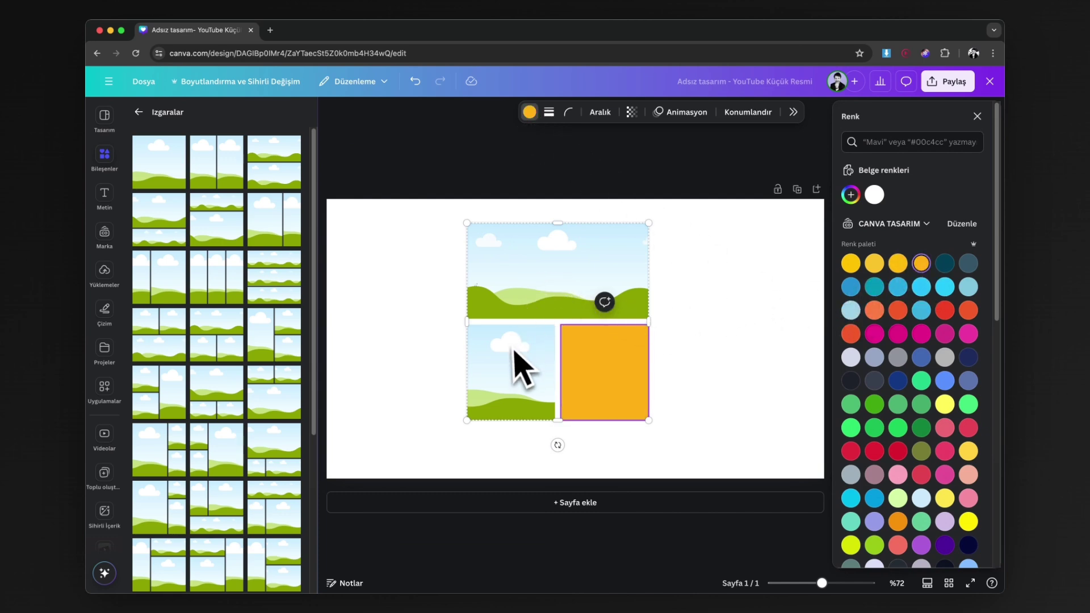
Round the corners of the grid's lower-left cell with Köşe yuvarlatma set to 100.
click(518, 366)
click(572, 113)
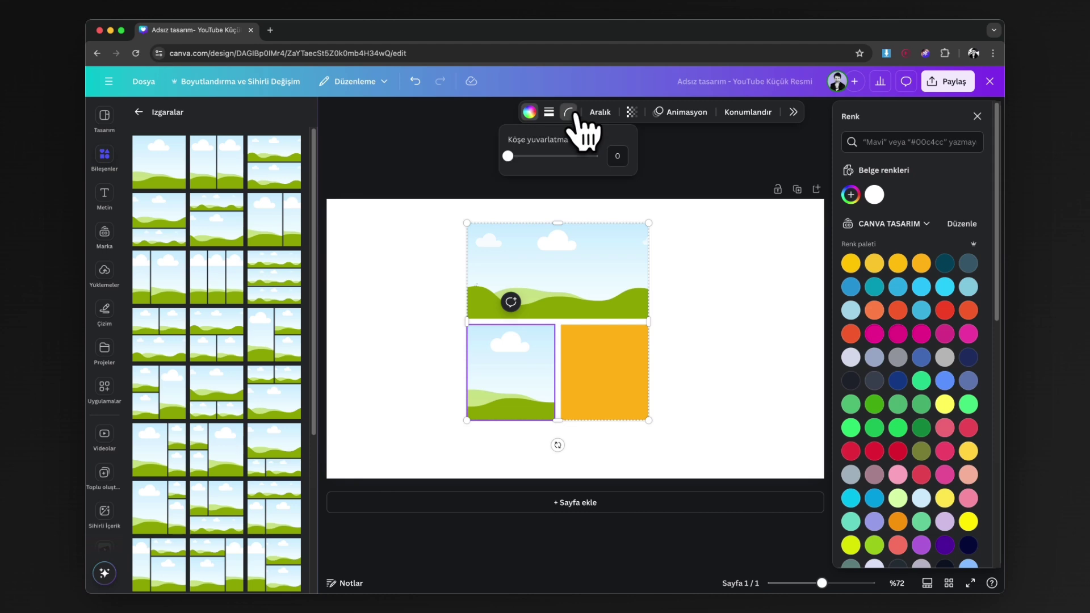
drag(508, 156, 573, 156)
drag(622, 182, 627, 187)
Insert the grid with one tall cell beside two stacked ones, shrink it and place it left of the existing grid.
scroll(236, 287, down, 5)
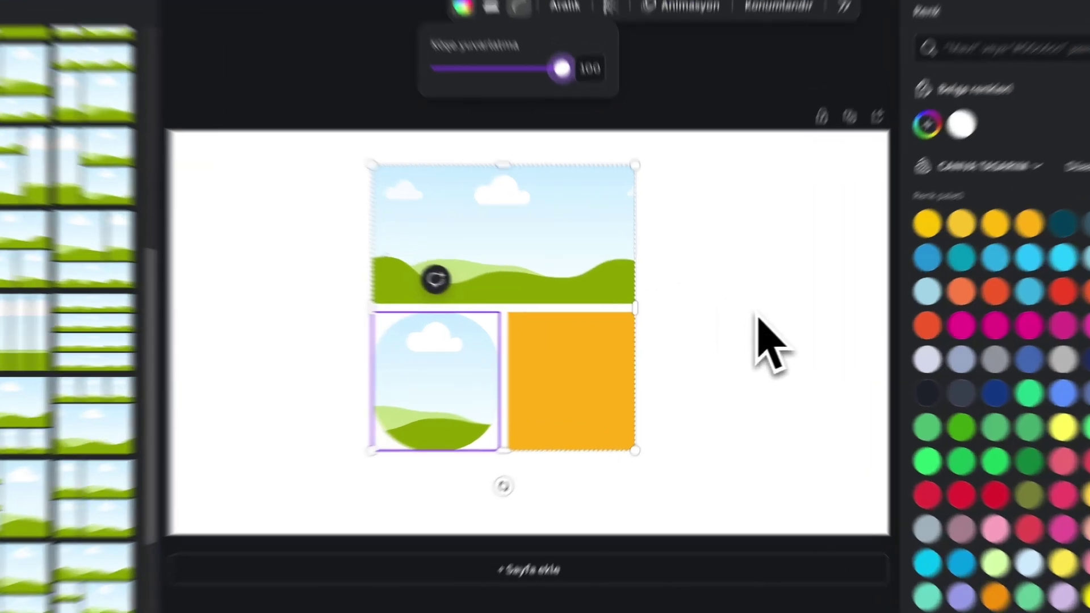
click(733, 328)
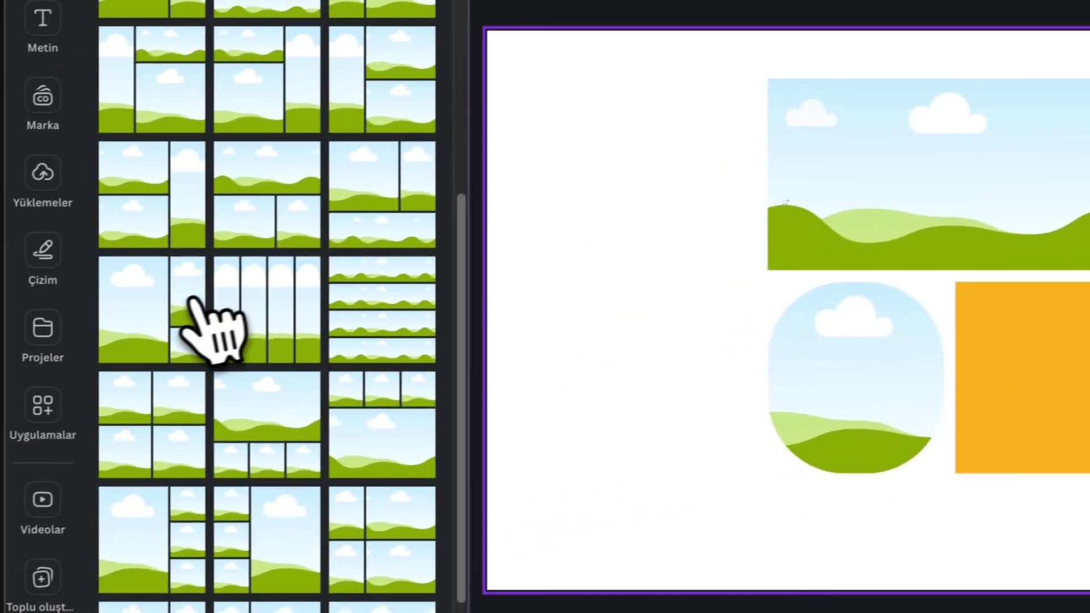
drag(0, 430, 142, 493)
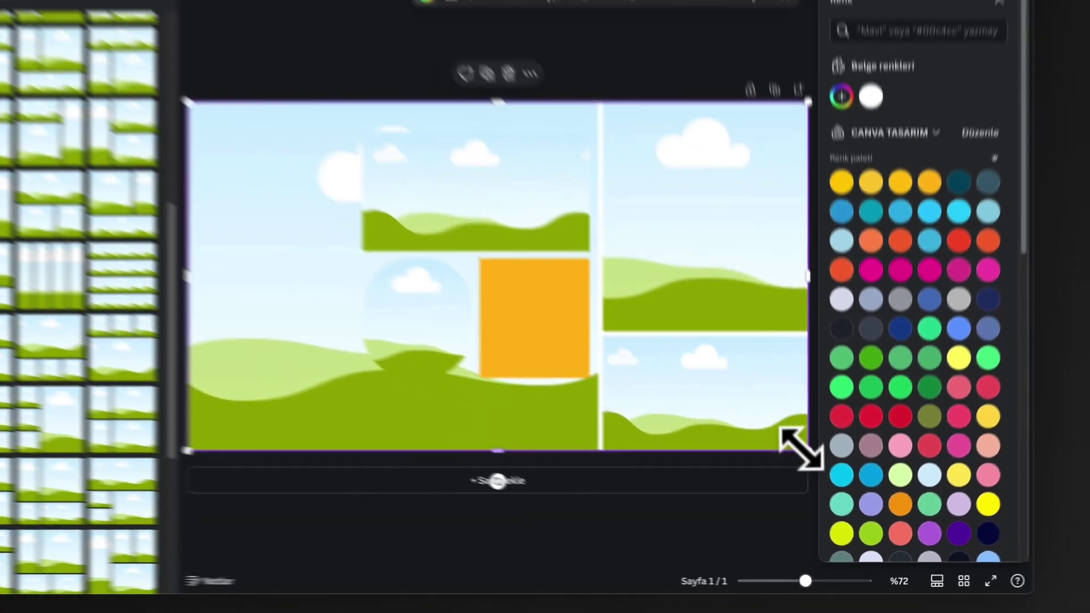
drag(1089, 568, 1038, 469)
drag(615, 424, 418, 341)
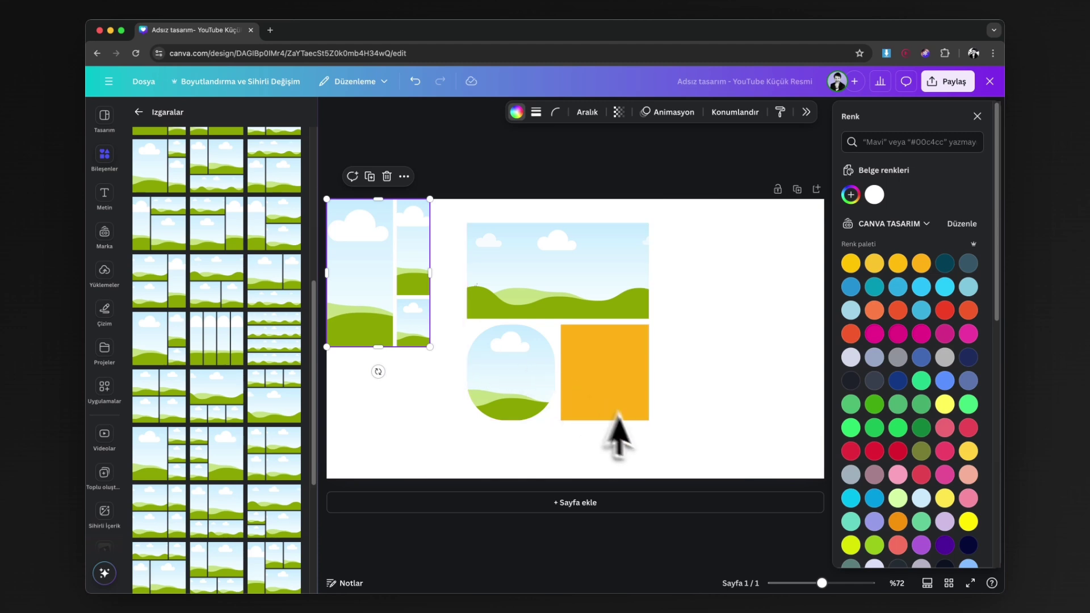
click(606, 407)
click(414, 309)
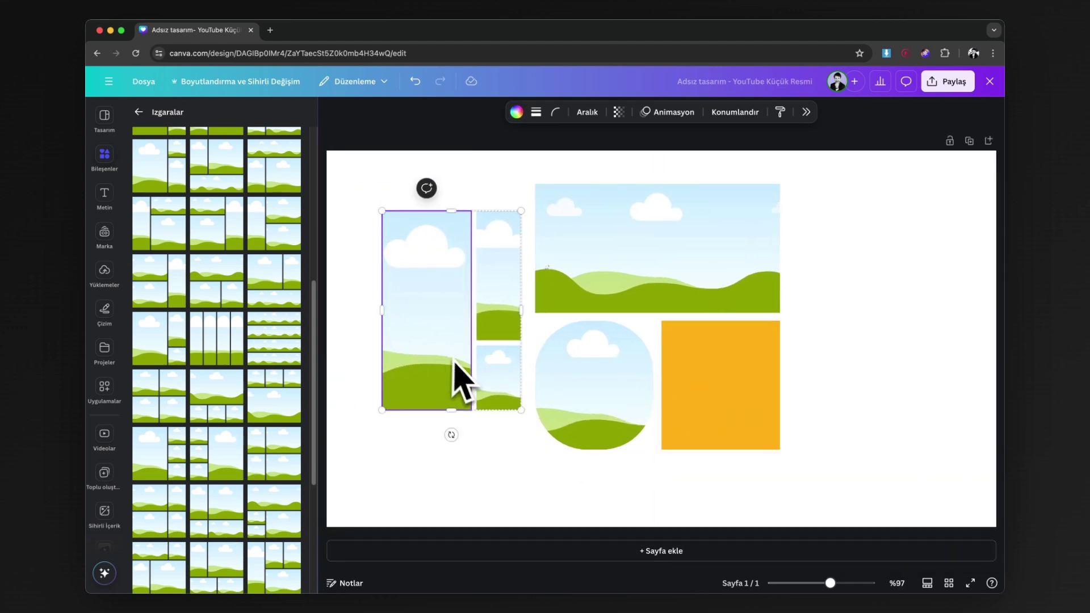
Widen the spacing of the whole new grid and strongly round the corners of all its cells.
drag(359, 199, 510, 419)
click(580, 124)
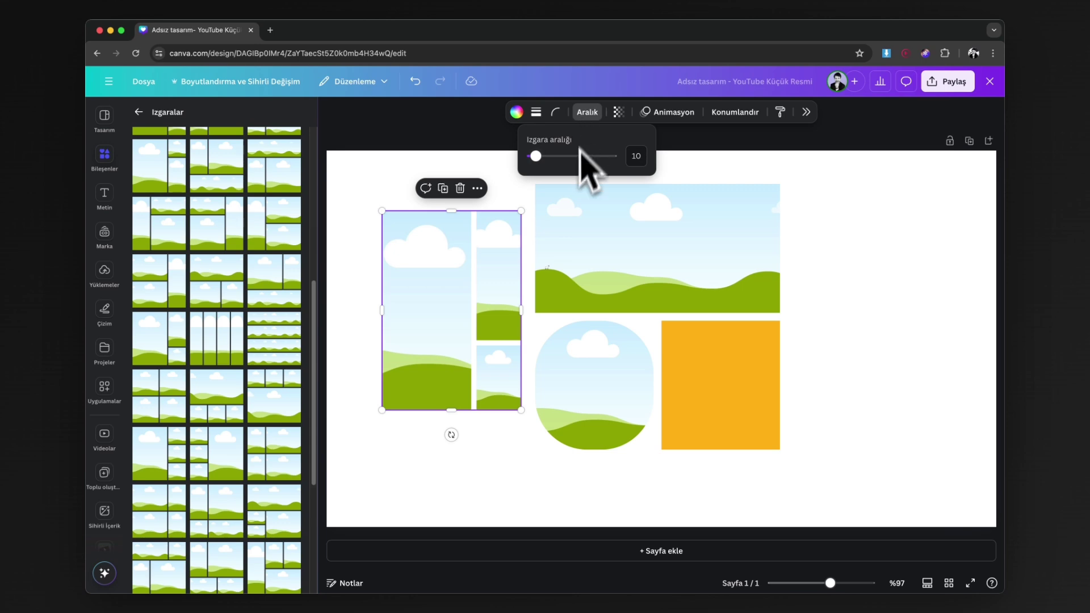
drag(535, 156, 507, 157)
click(555, 112)
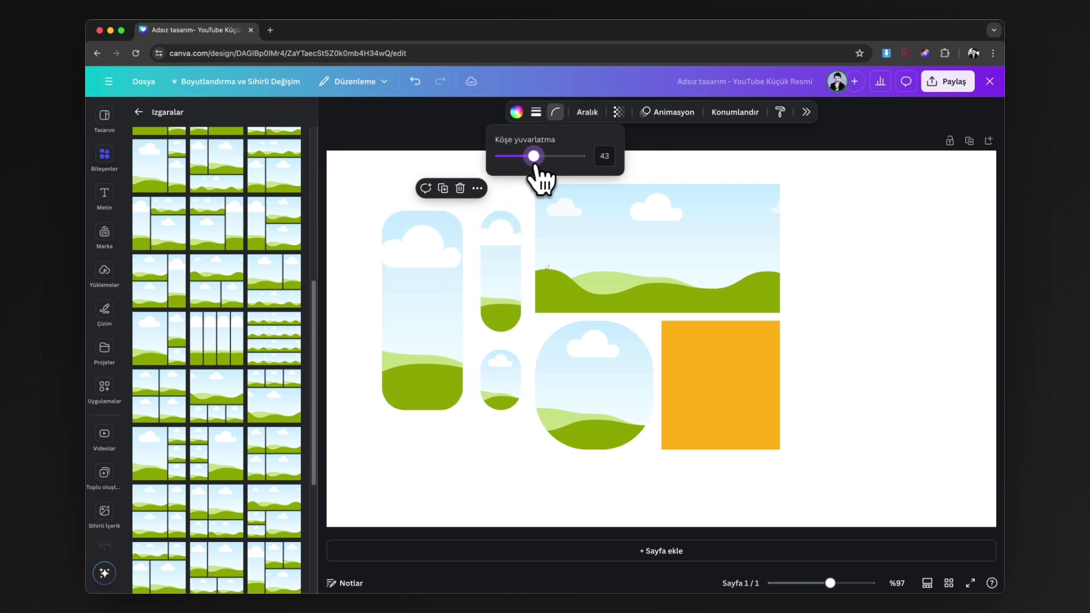
drag(554, 169, 559, 171)
Give the smaller grid's cells a dotted border with Kenarlık kalınlığı 1.
click(536, 112)
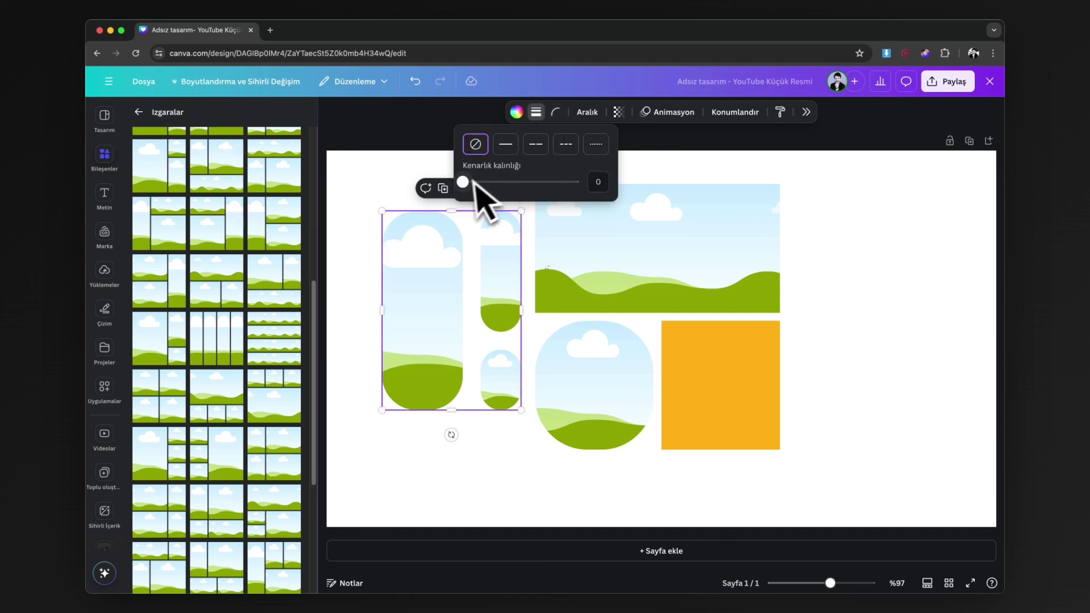
click(595, 147)
mouse_move(463, 181)
mouse_down()
mouse_move(473, 181)
mouse_move(464, 181)
mouse_up()
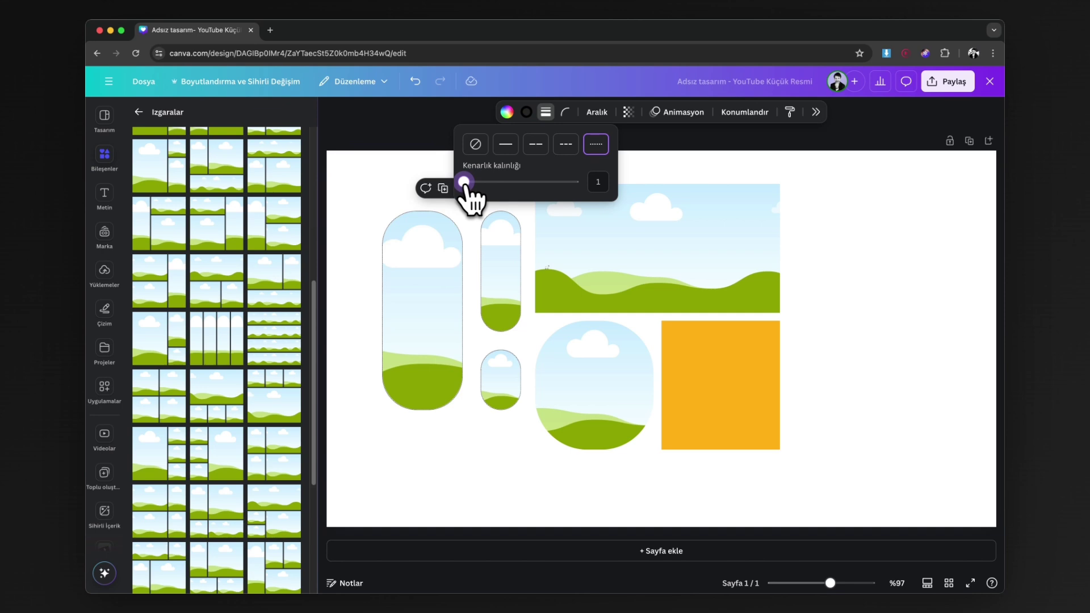
click(425, 307)
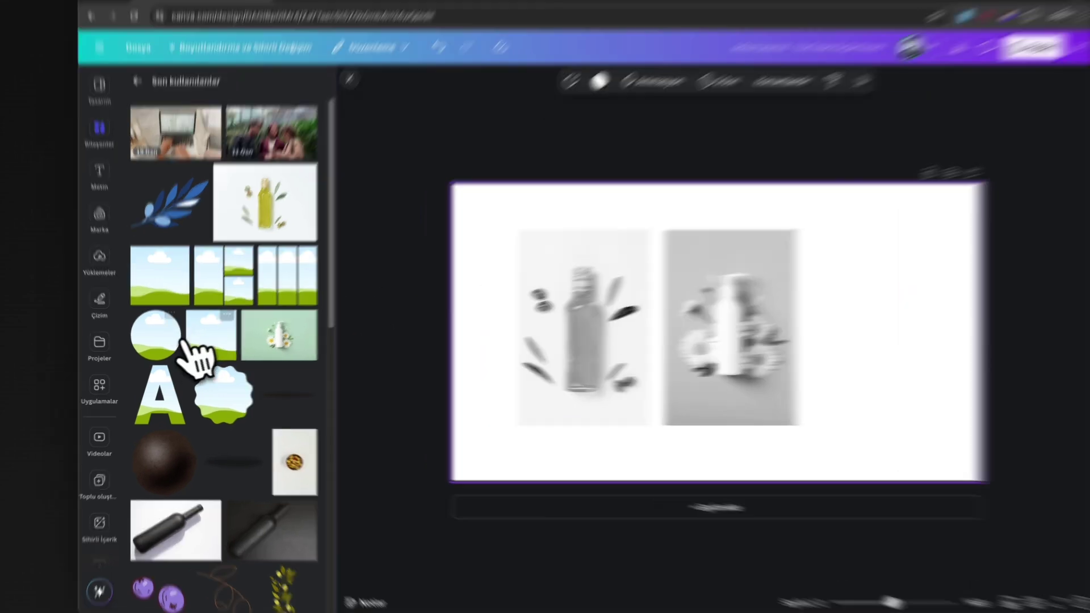
Try out resizing a recently used square frame over the pump bottle photo, then delete the frame.
click(202, 344)
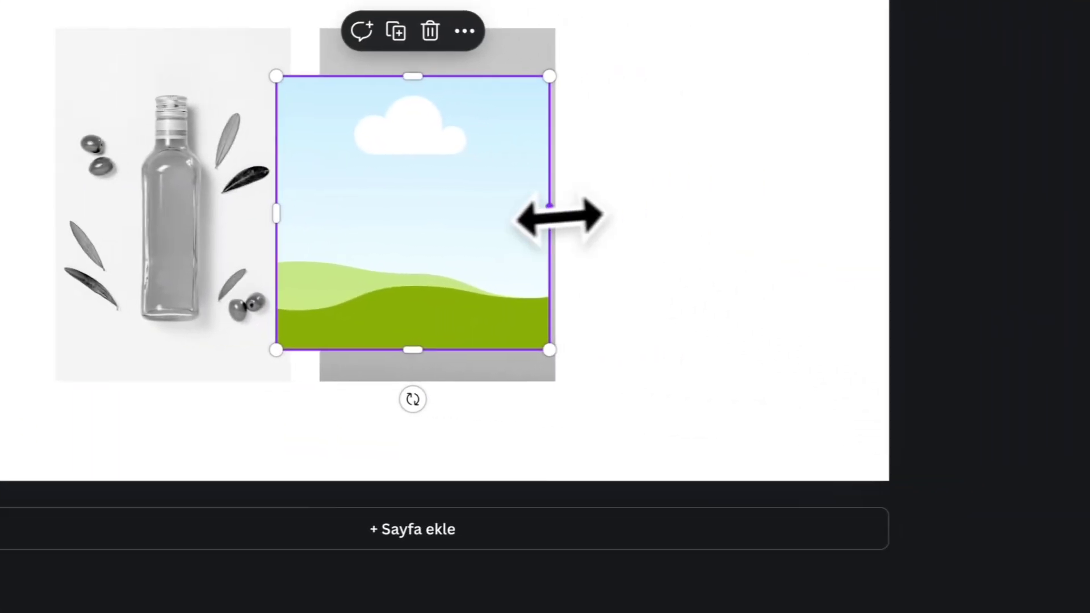
drag(559, 216, 537, 251)
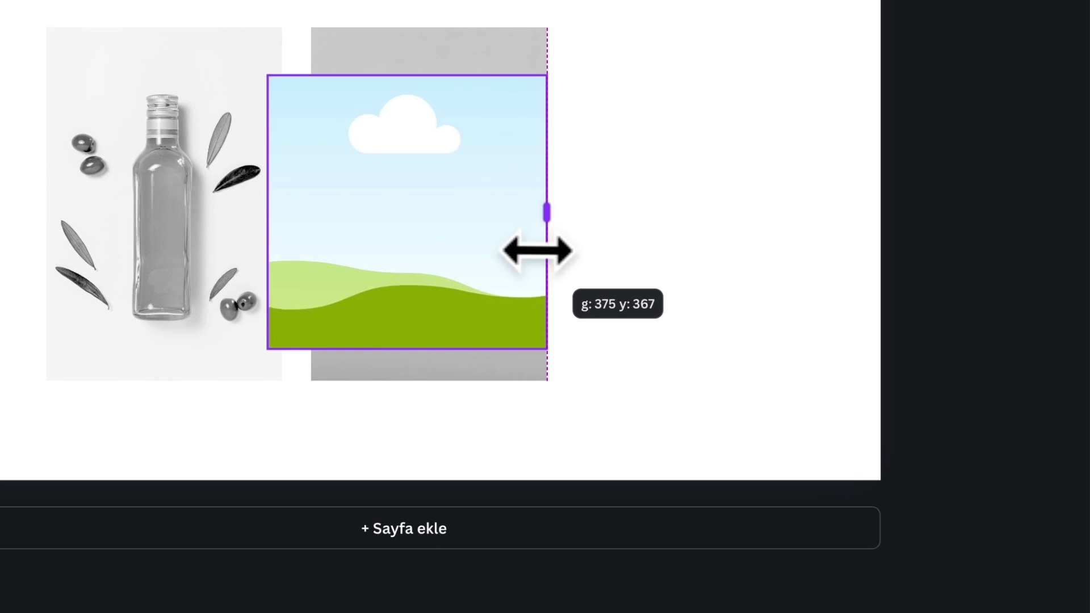
drag(543, 343, 461, 272)
drag(485, 327, 515, 355)
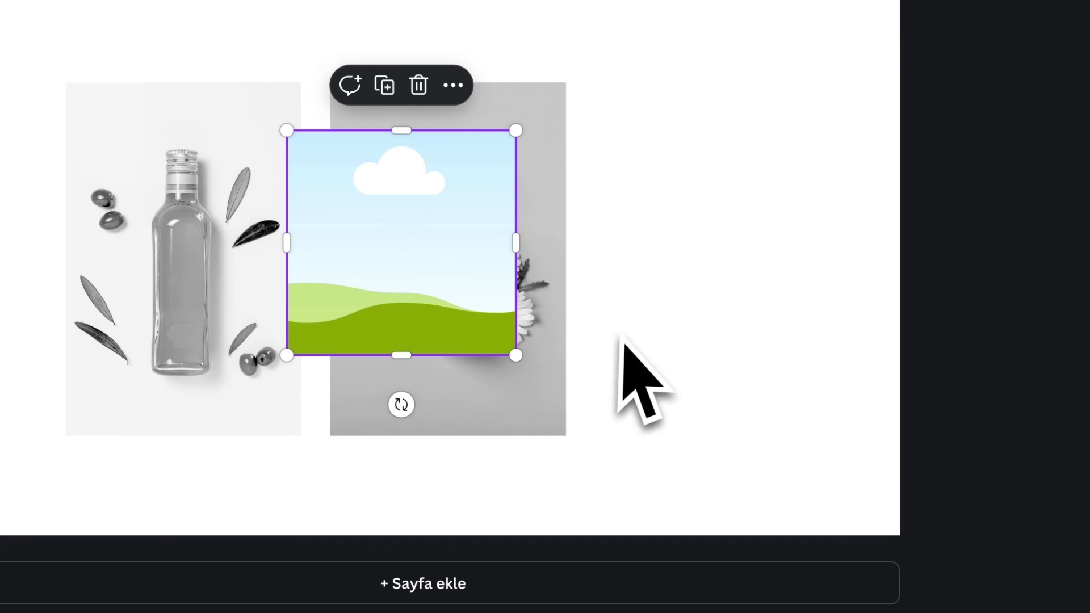
key(Delete)
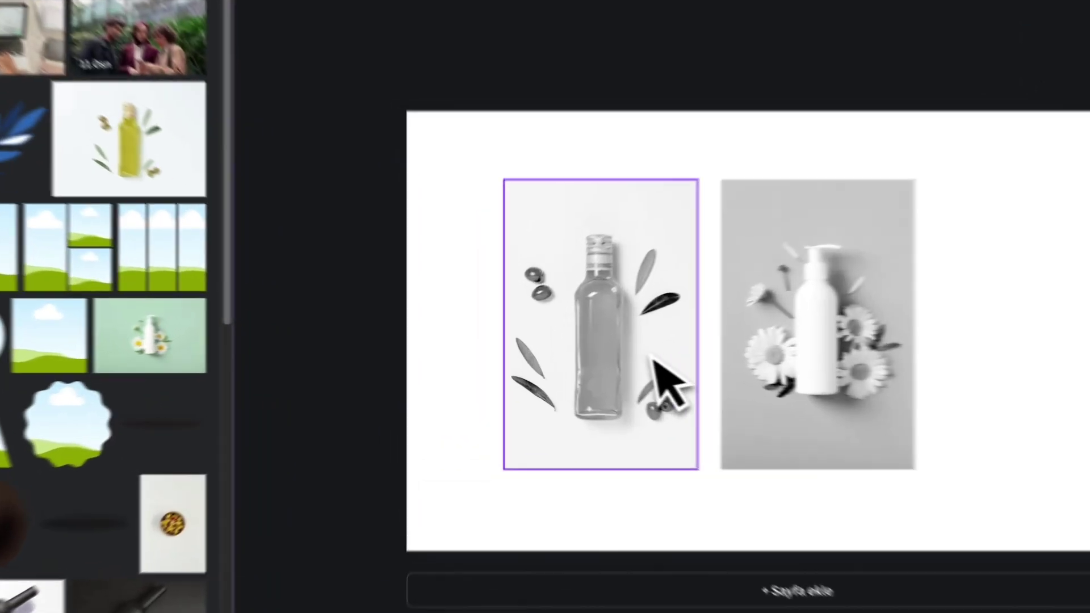
Shift the glass bottle photo slightly left and insert a single-cell grid, narrowed to a strip about 87 px wide along the page's left edge.
click(568, 358)
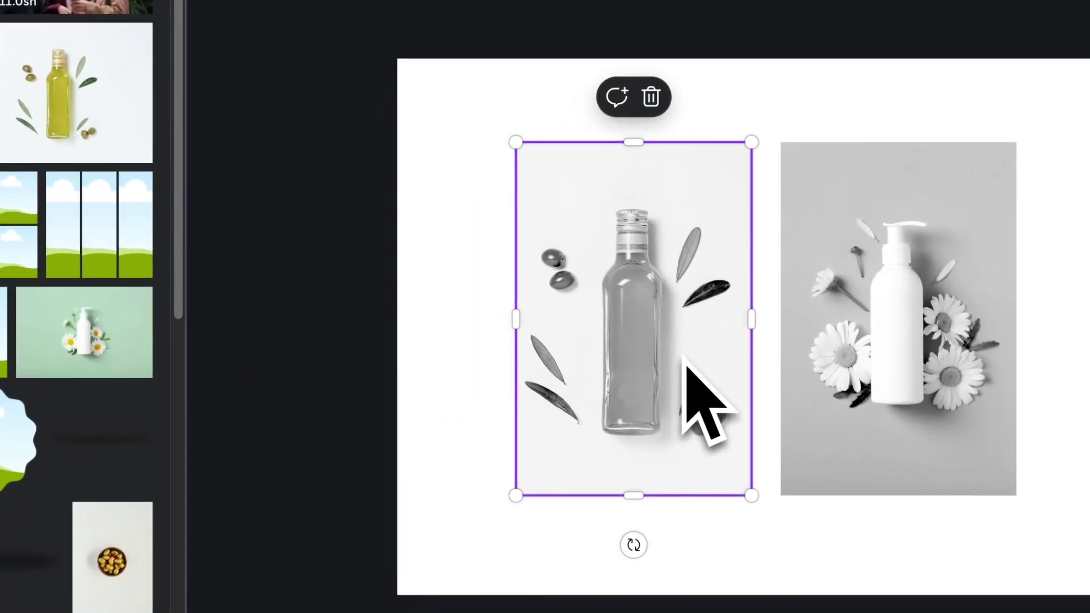
drag(659, 330, 627, 319)
click(1, 241)
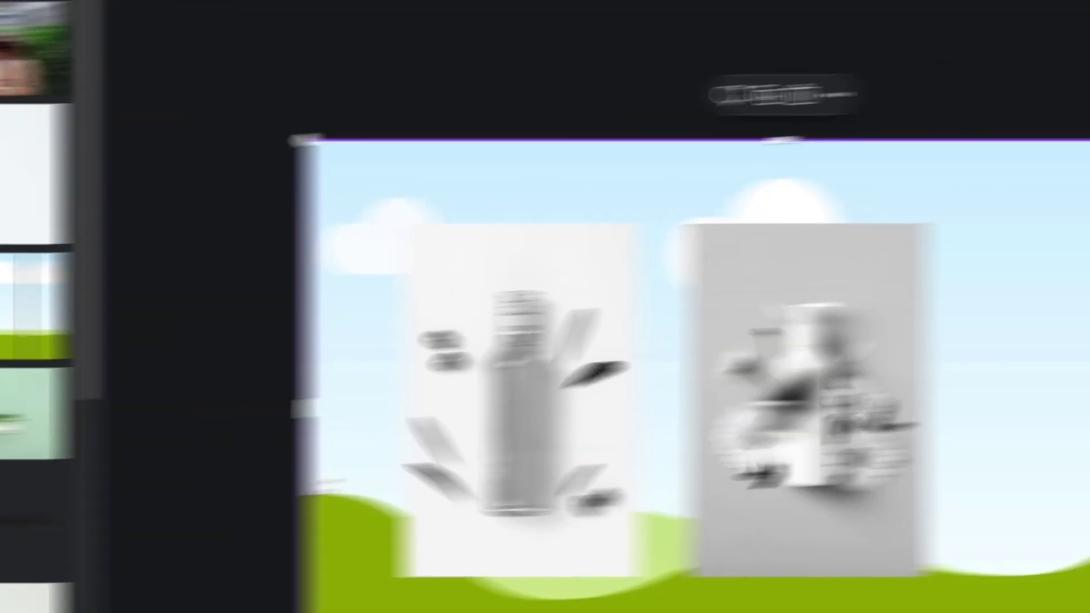
drag(1086, 395, 438, 358)
drag(406, 312, 377, 312)
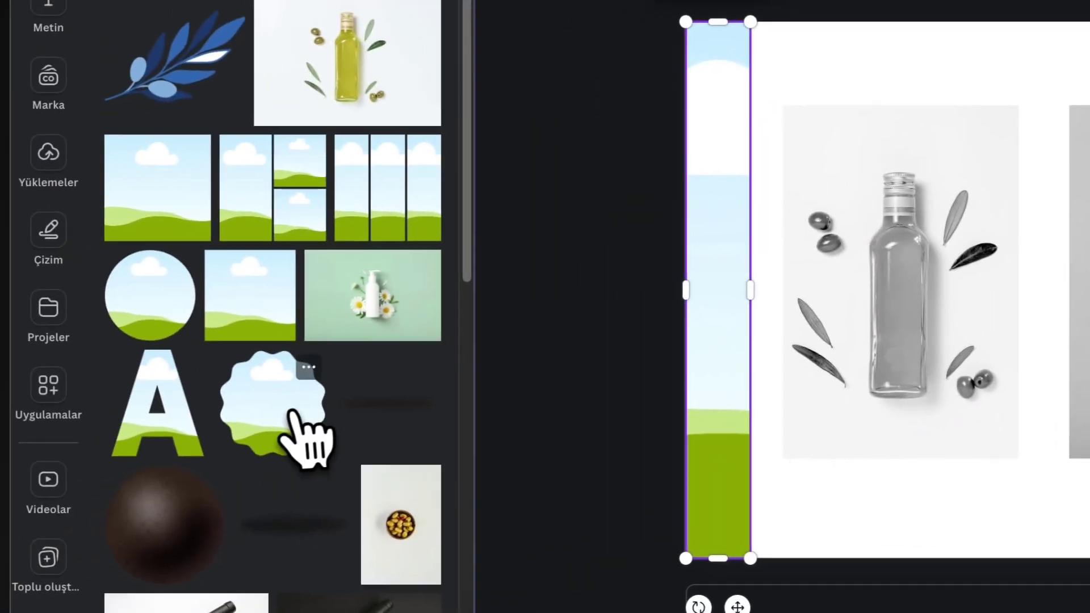
Insert the scalloped round frame and place it to the right of the pump bottle photo.
click(294, 413)
drag(1089, 323, 1089, 341)
drag(692, 369, 683, 362)
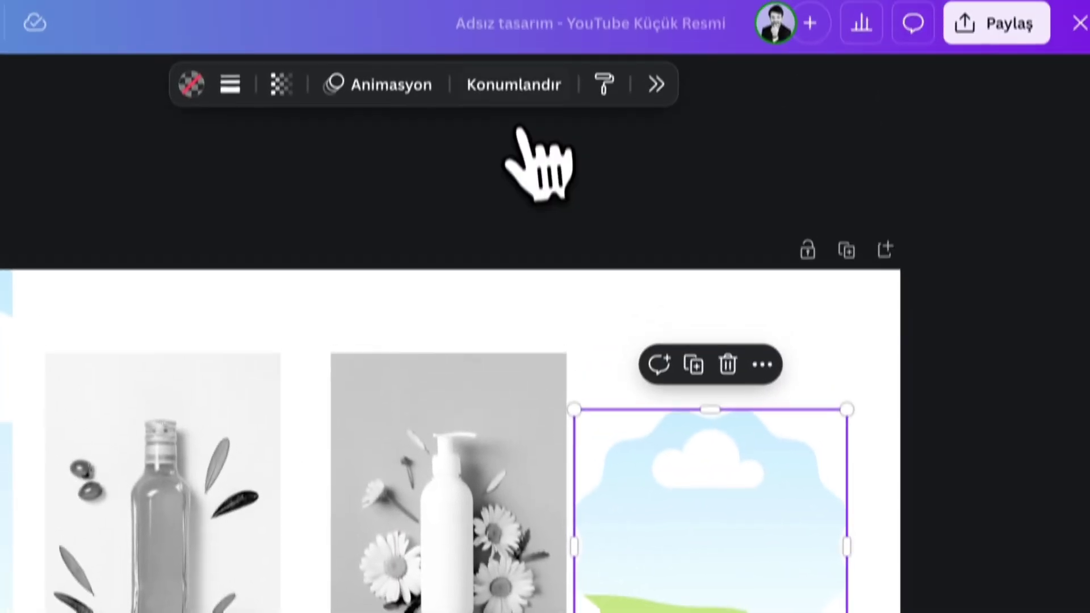
Set the scalloped frame's width and height to 250 px and move it slightly away from the pump bottle photo.
click(511, 85)
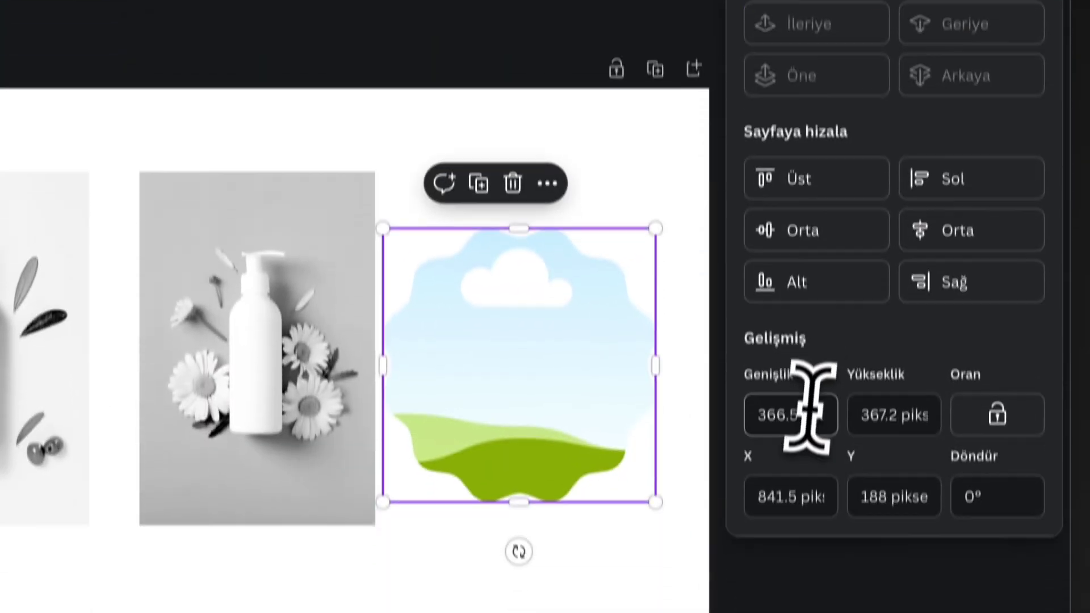
click(809, 413)
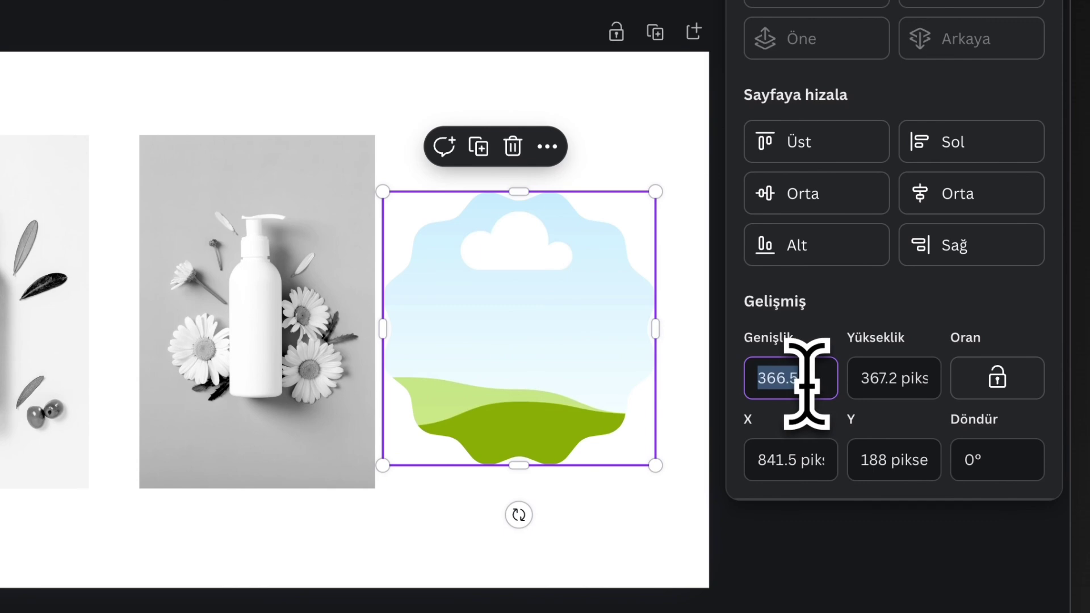
click(887, 379)
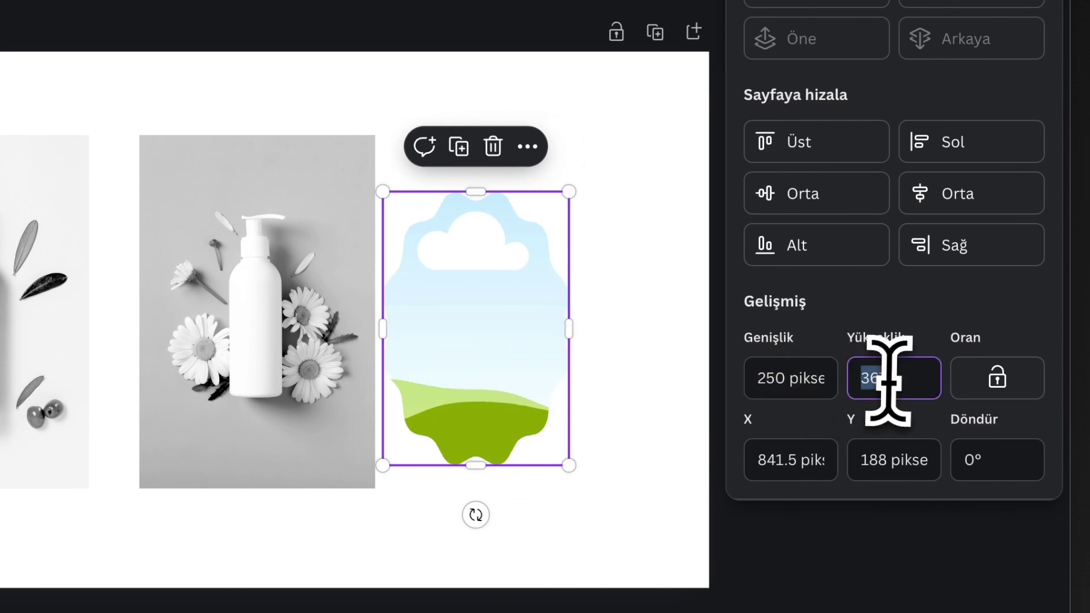
text(250)
key(Return)
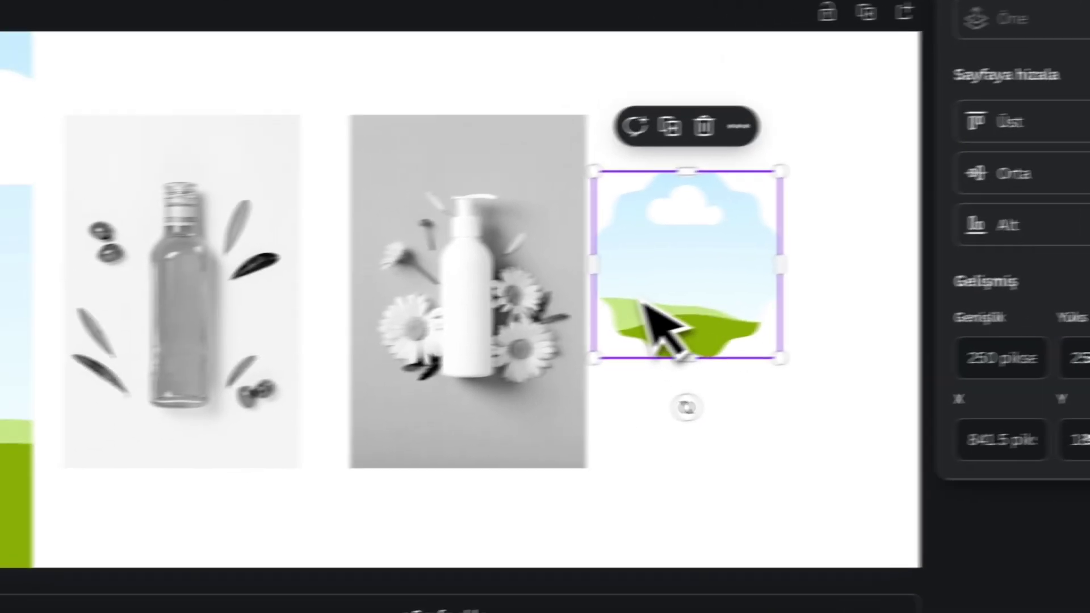
drag(443, 334, 495, 332)
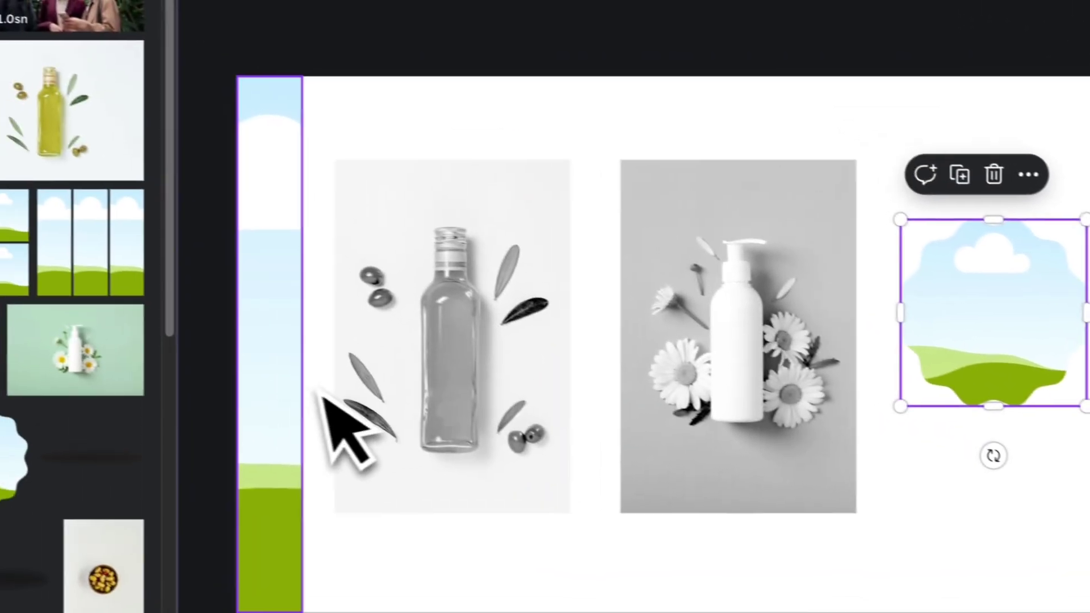
Set the single-cell grid strip's width and height to 1080 px each.
click(131, 352)
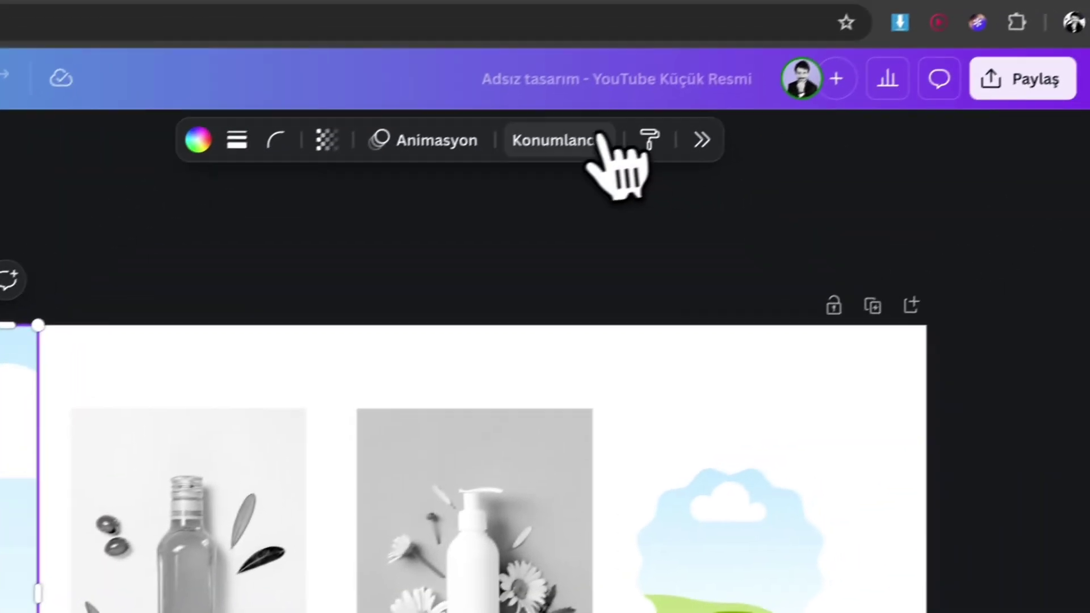
click(600, 139)
click(804, 388)
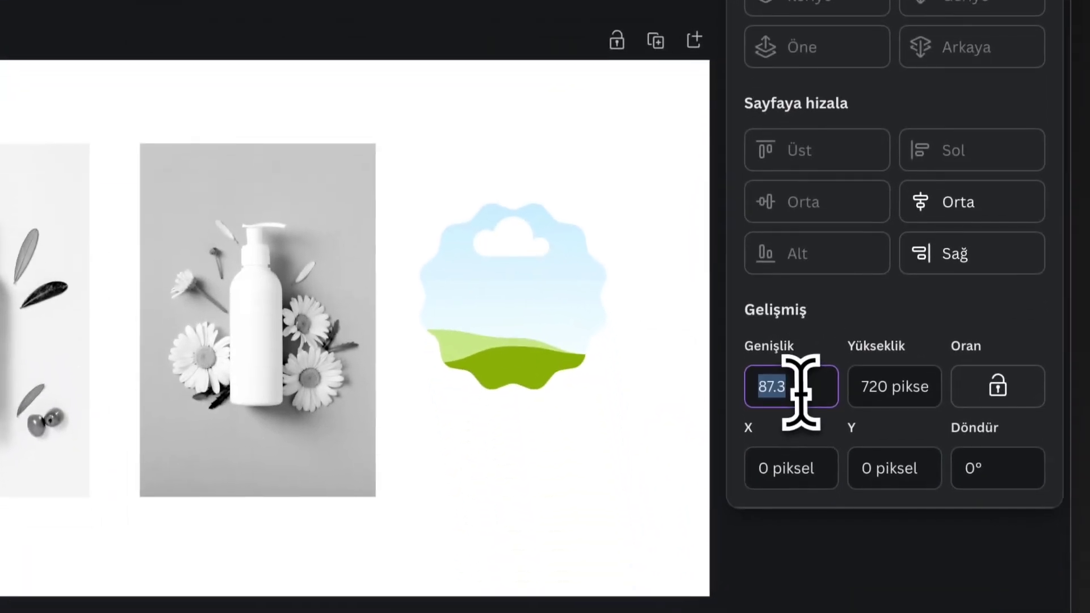
text(1080)
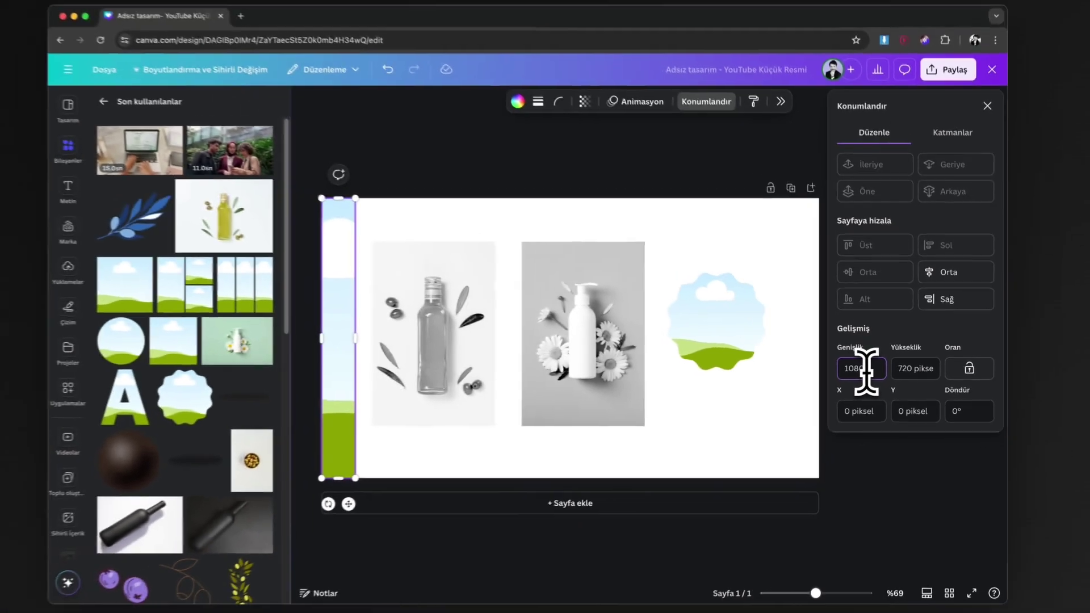
key(Return)
click(905, 367)
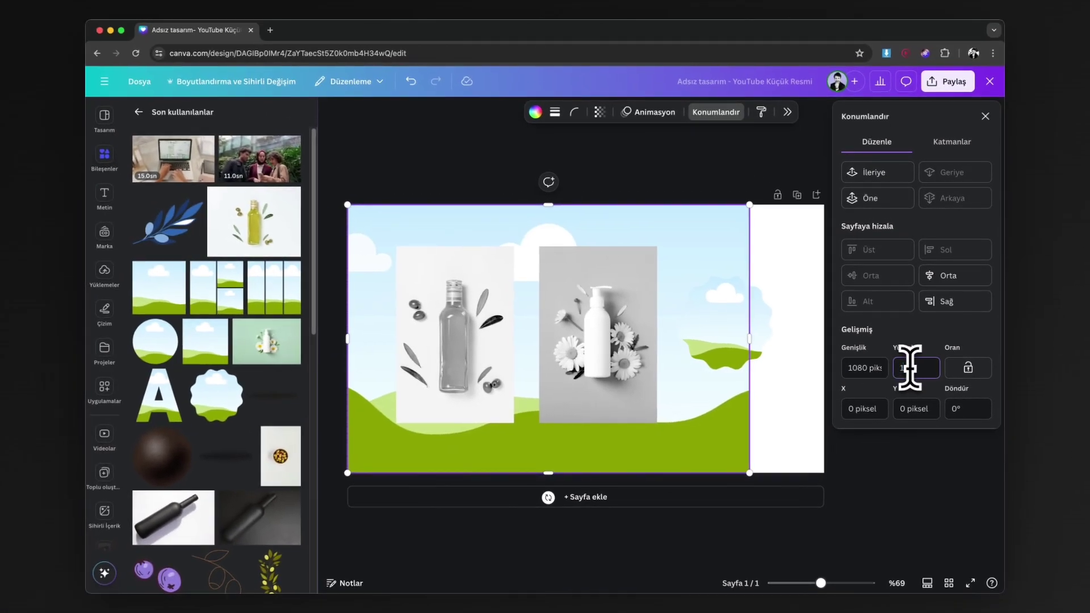
text(1080)
key(Return)
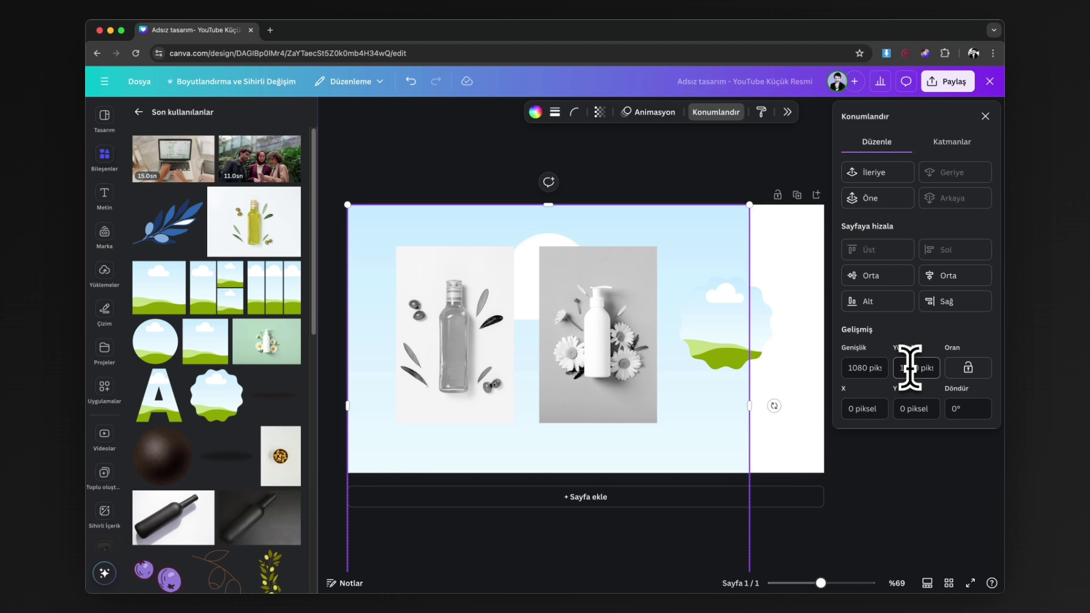